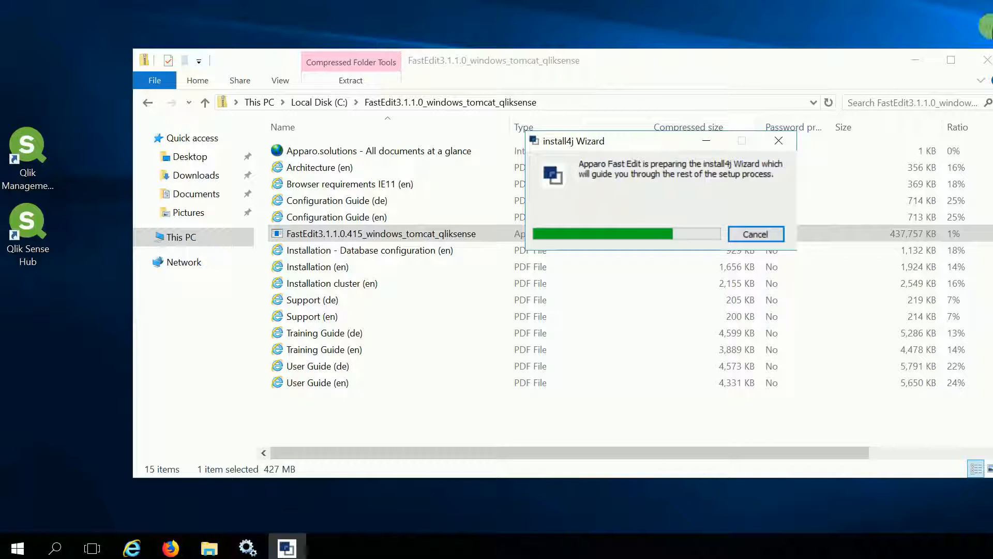
Begin the Apparo Fast Edit setup, read through the license agreement and accept its terms
click(916, 58)
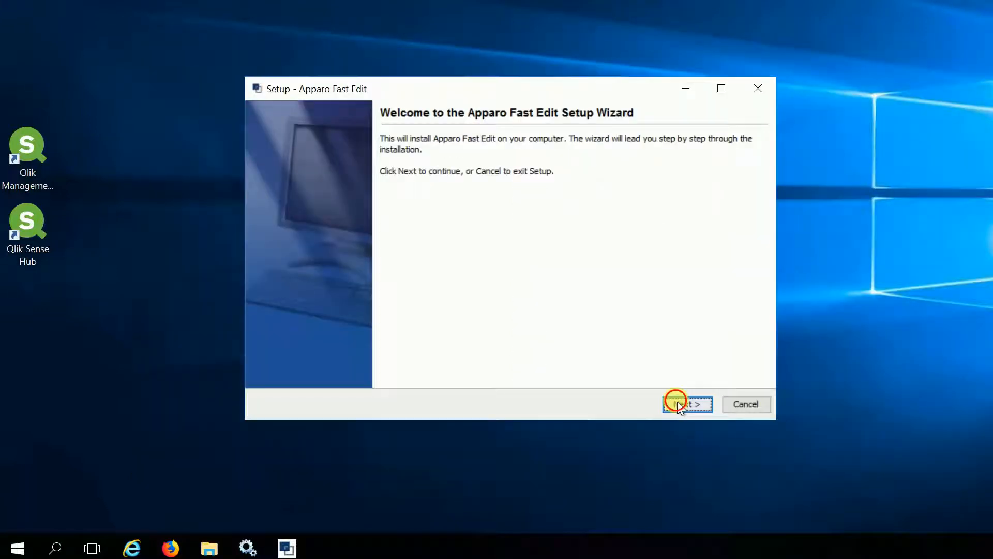
click(677, 404)
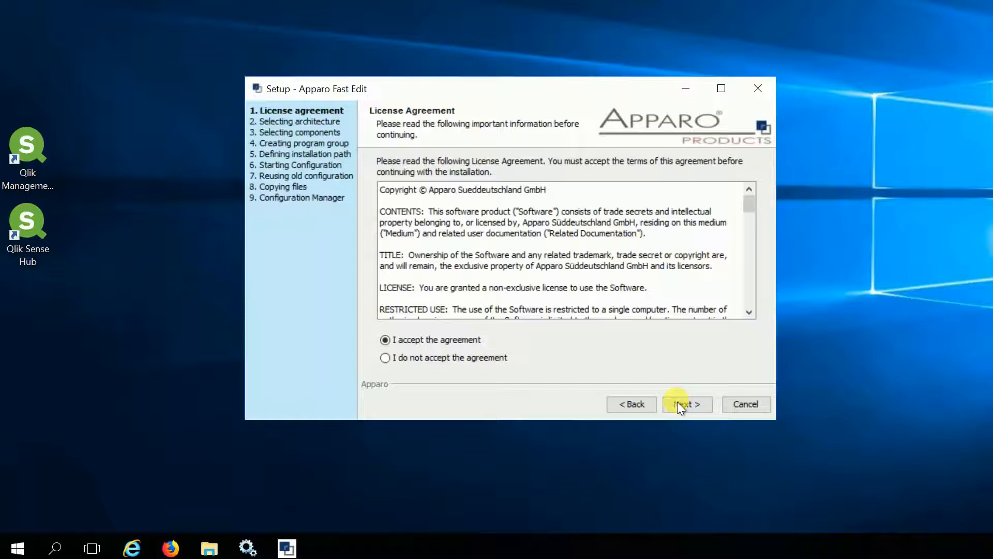
scroll(752, 237, down, 2)
drag(752, 237, 758, 328)
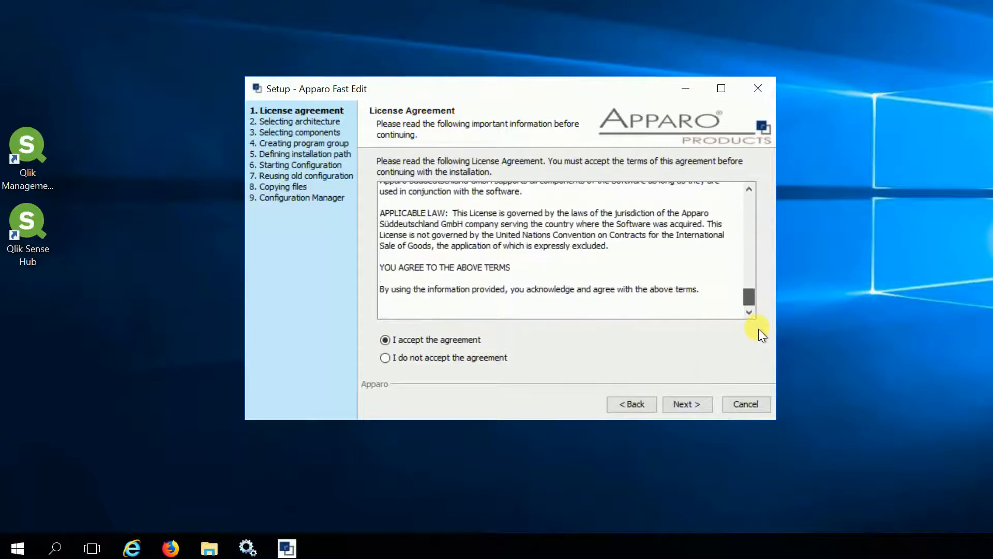
click(678, 402)
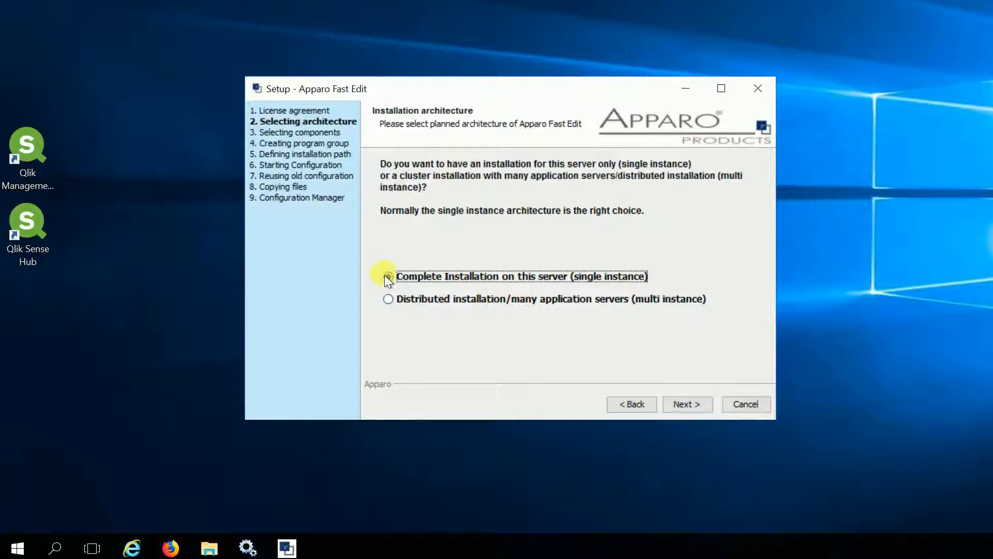
Set up a complete single-instance installation with Start Menu folder Apparo and destination directory C:\Program Files\Apparo
click(700, 408)
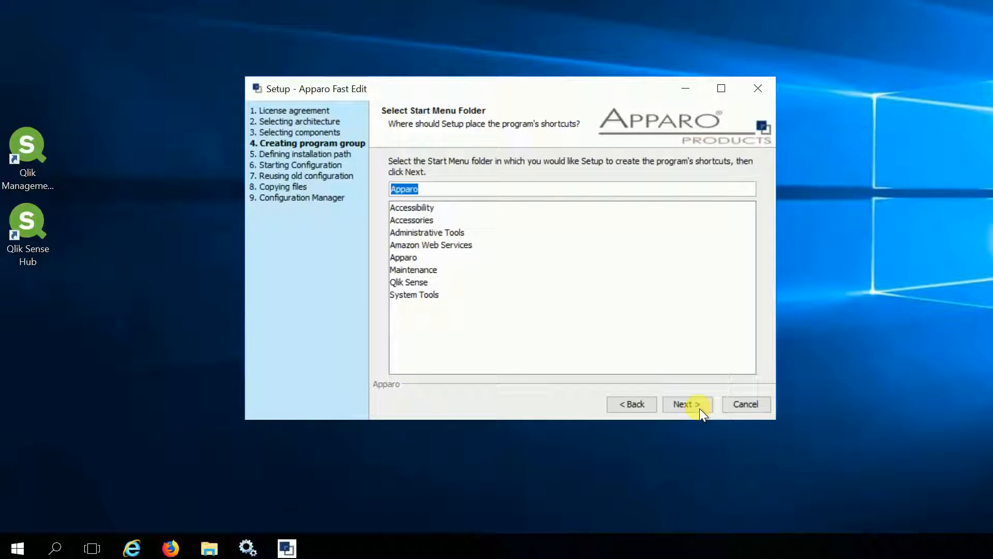
click(700, 408)
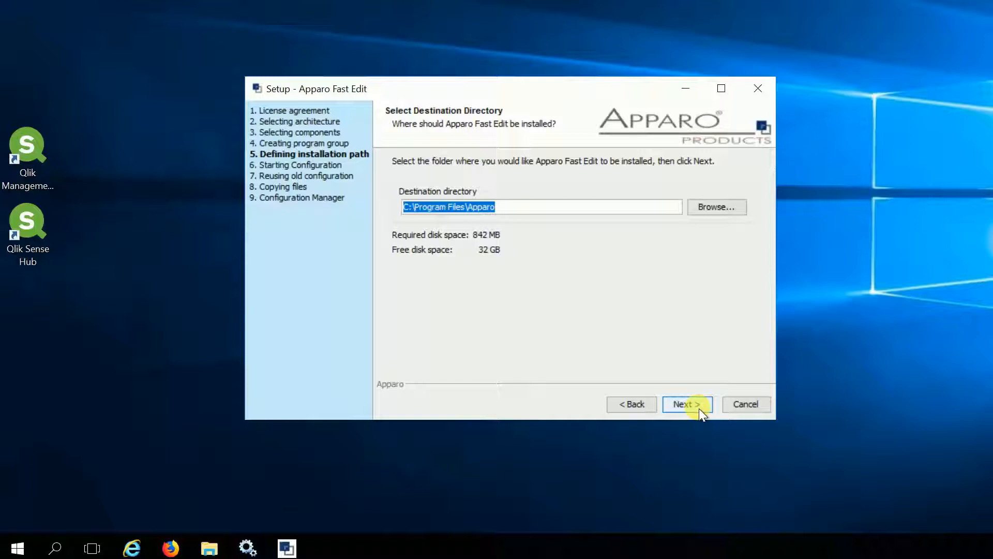
click(574, 207)
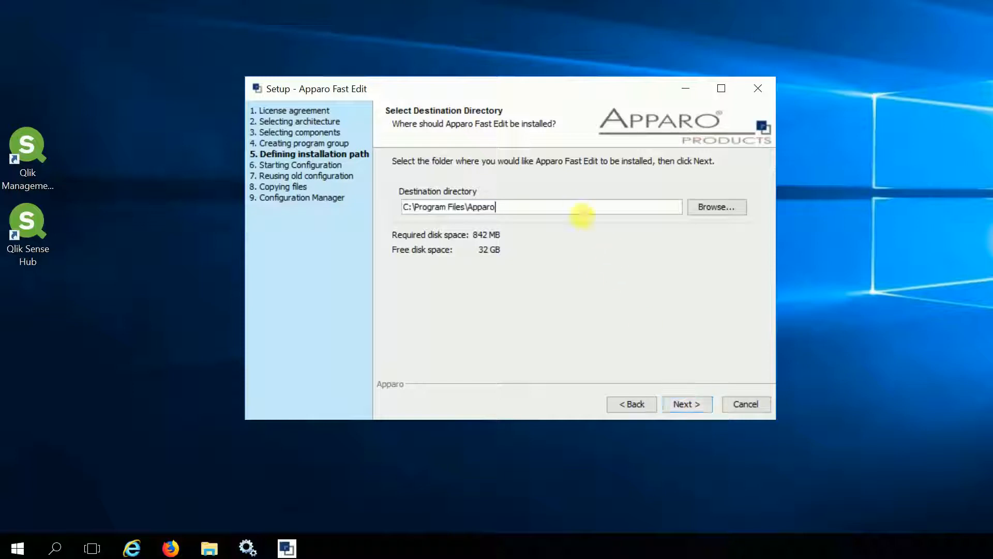
click(677, 403)
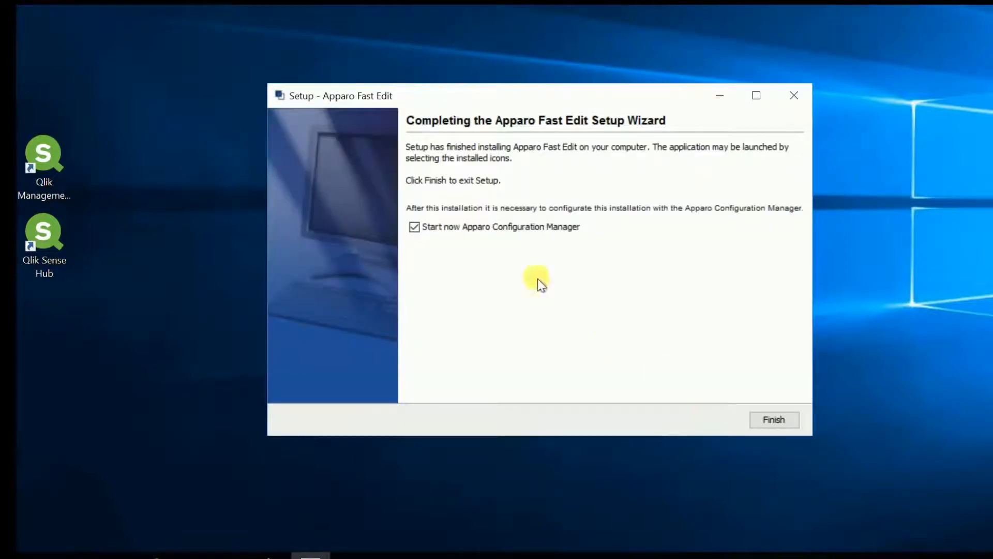
Finish the setup with the Apparo Configuration Manager starting, and review its application server settings
click(769, 418)
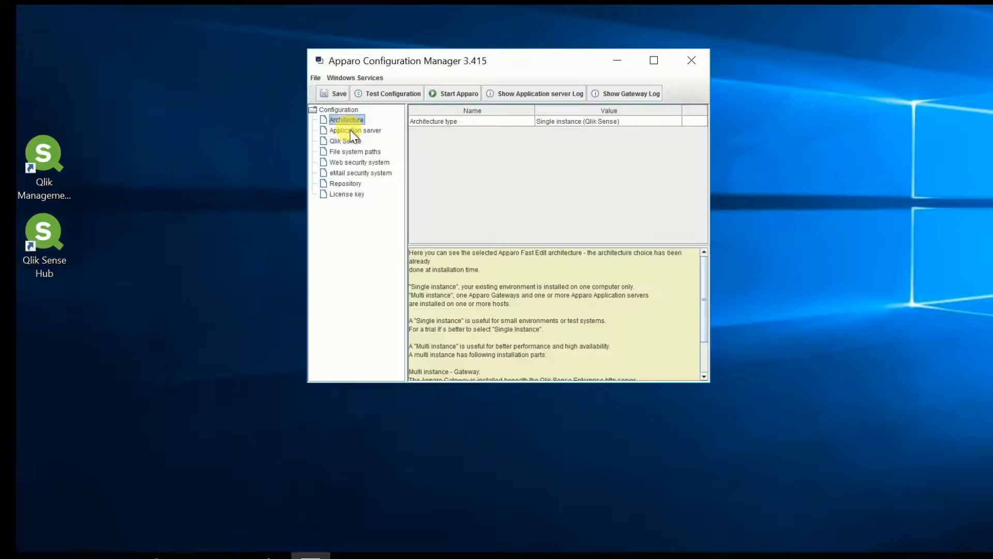
click(352, 131)
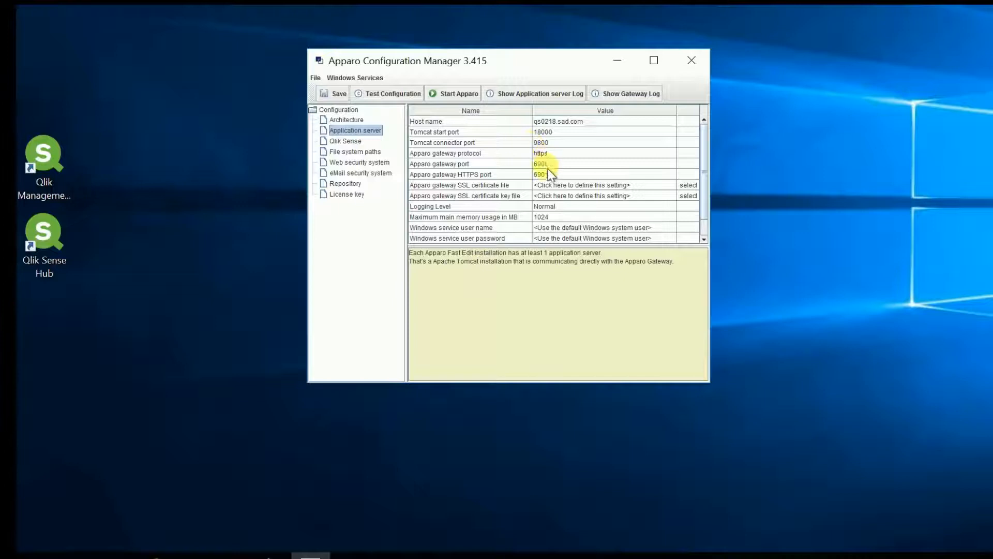
In the Qlik Sense settings, set the admin domain to SAD and the admin login to administrator
click(345, 143)
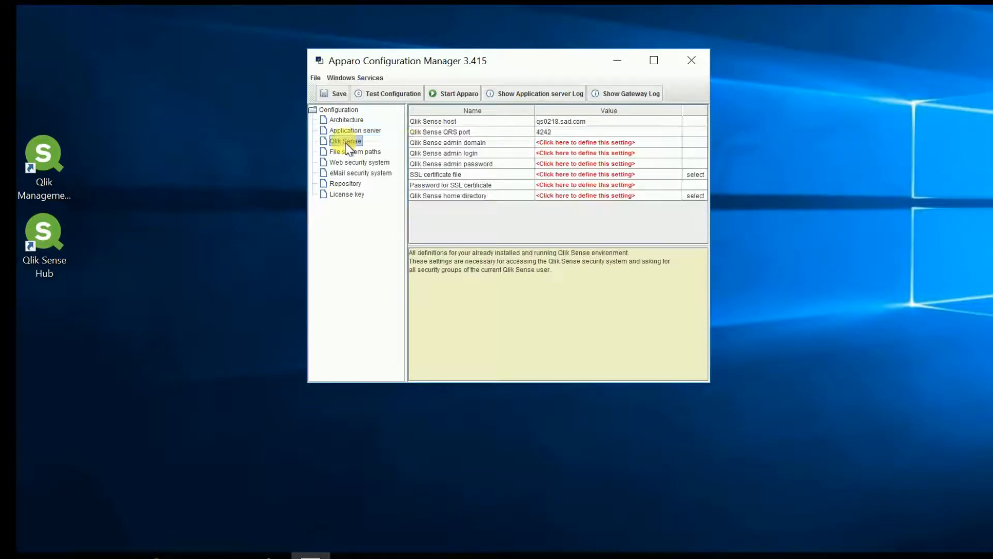
click(569, 143)
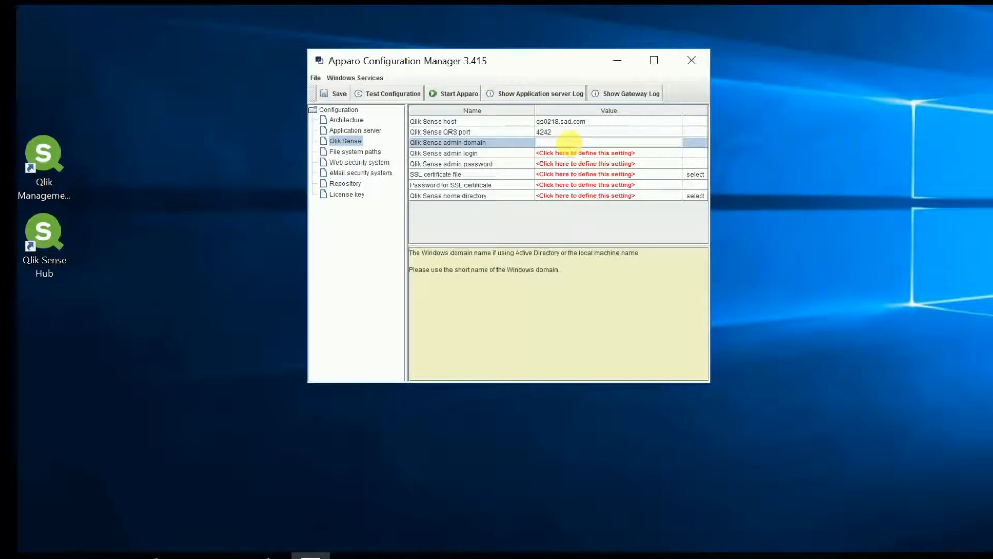
text(SAD)
key(Return)
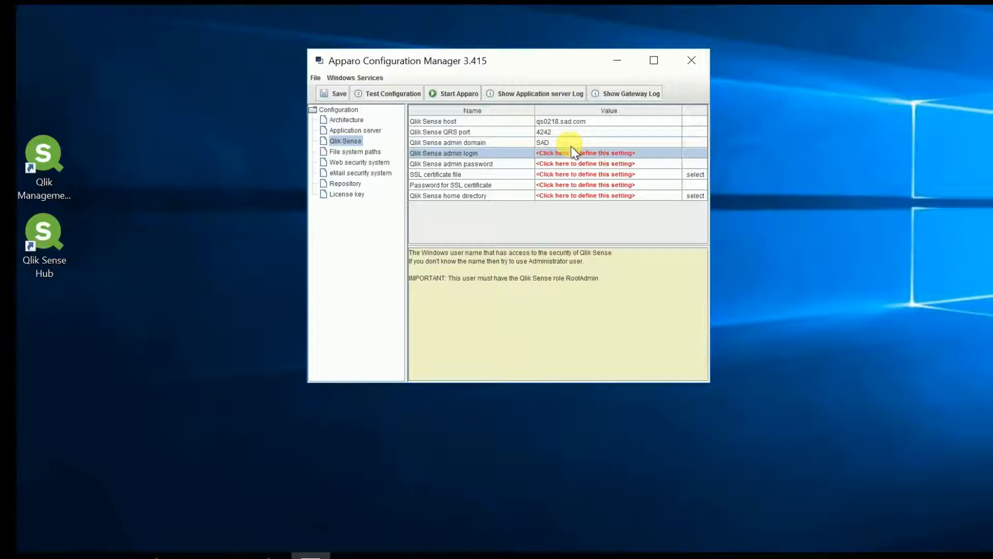
click(573, 153)
text(administrator)
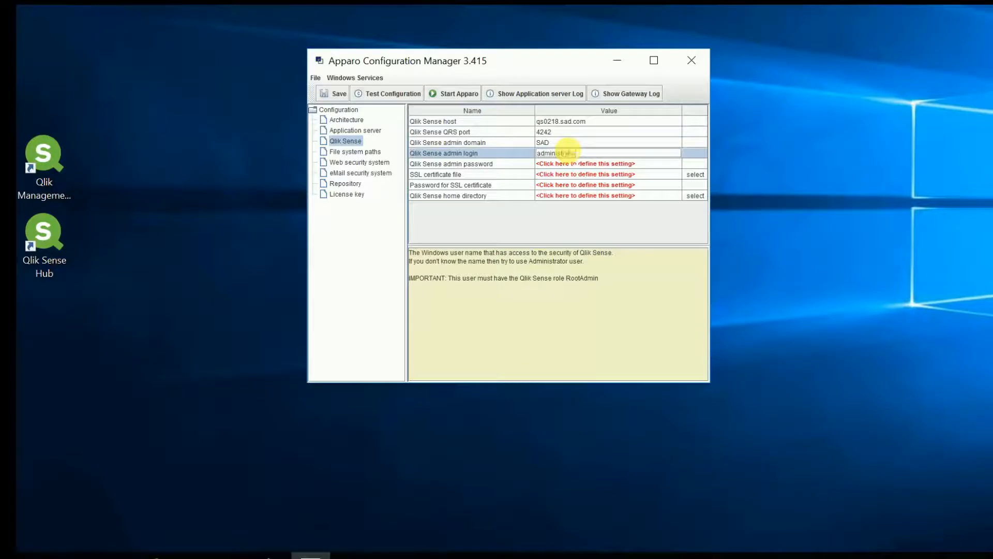
key(Return)
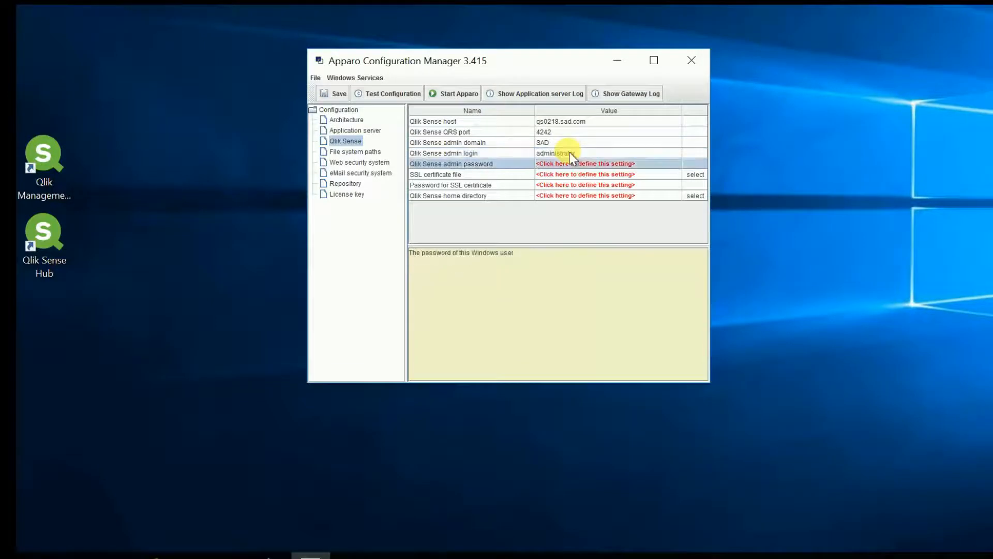
Enter the Qlik Sense admin password
click(564, 165)
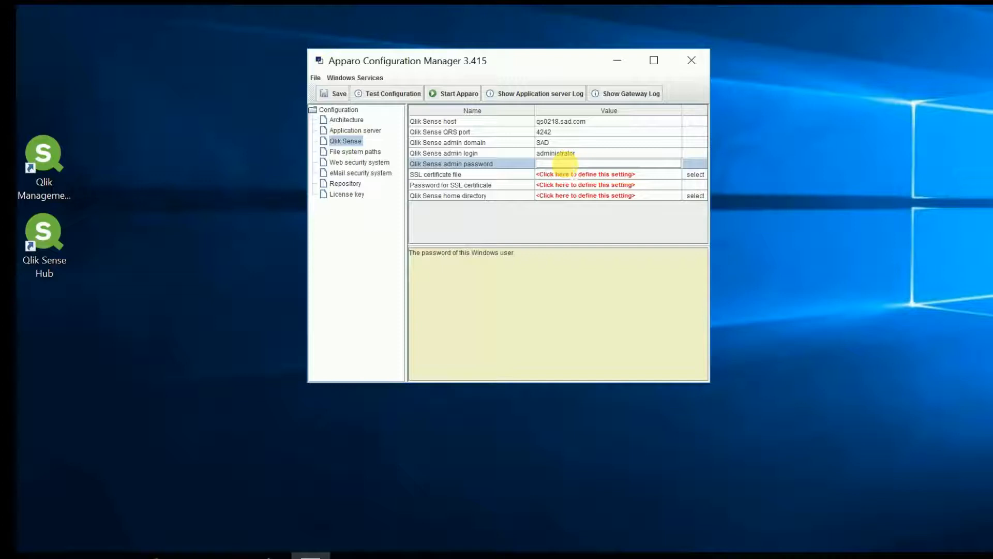
text(•••••)
key(BackSpace)
key(BackSpace)
key(BackSpace)
key(BackSpace)
key(BackSpace)
text(••••••••)
key(BackSpace)
key(BackSpace)
key(BackSpace)
key(BackSpace)
key(BackSpace)
key(BackSpace)
key(BackSpace)
text(•••••••••••••••••)
click(569, 172)
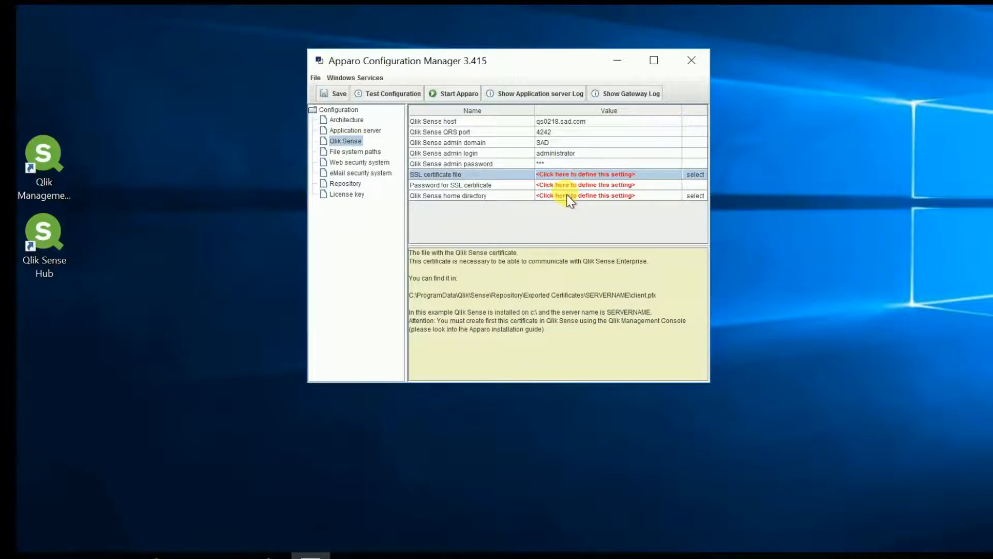
Set the Qlik Sense home directory to C:\Program Files\Qlik\Sense
click(692, 196)
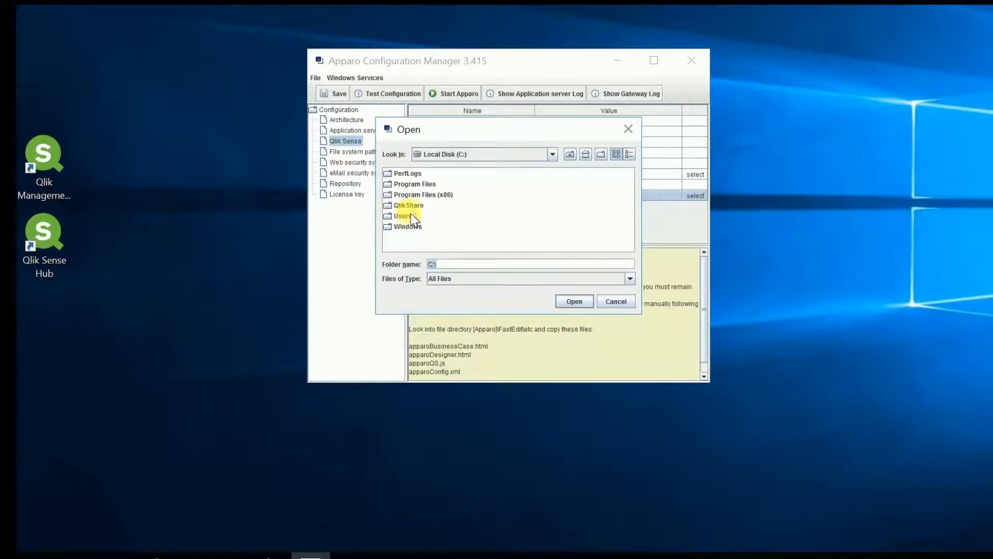
double_click(413, 185)
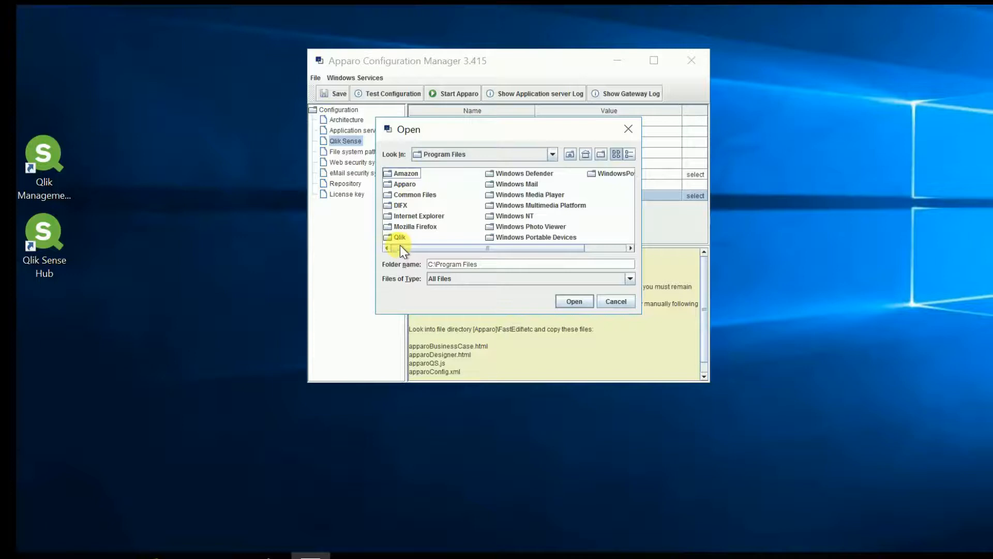
double_click(399, 238)
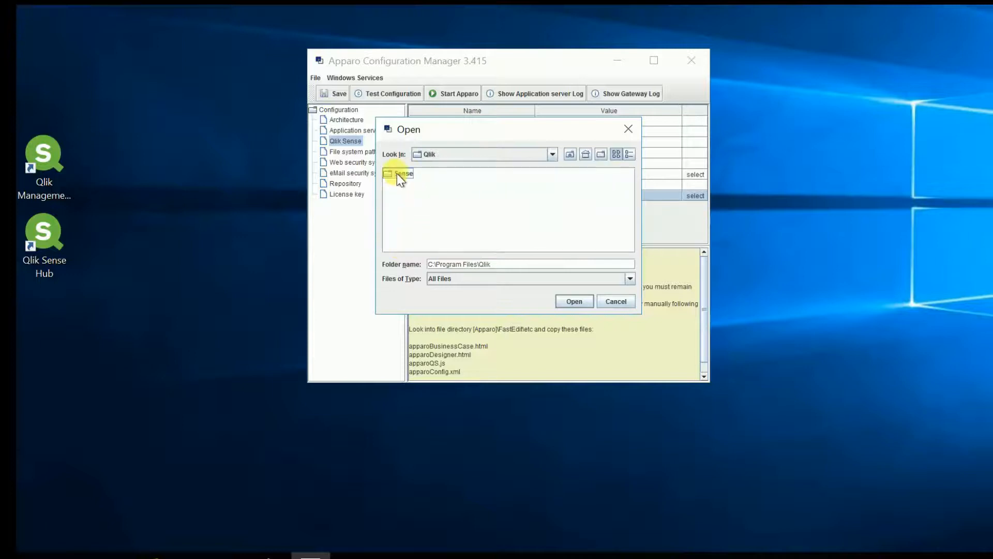
double_click(396, 173)
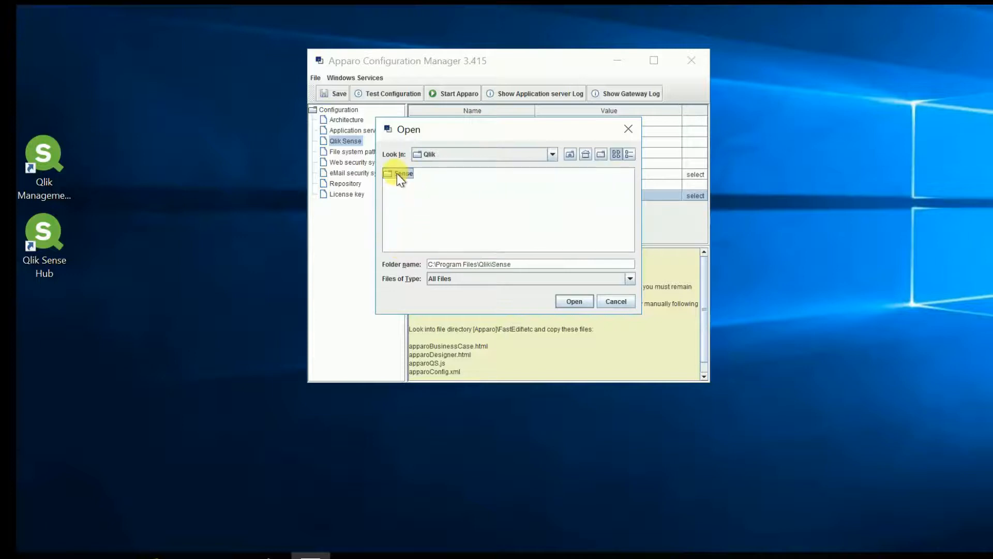
click(574, 304)
Switch to the Qlik Management Console and add machine name qs0218 to the certificate export
double_click(48, 174)
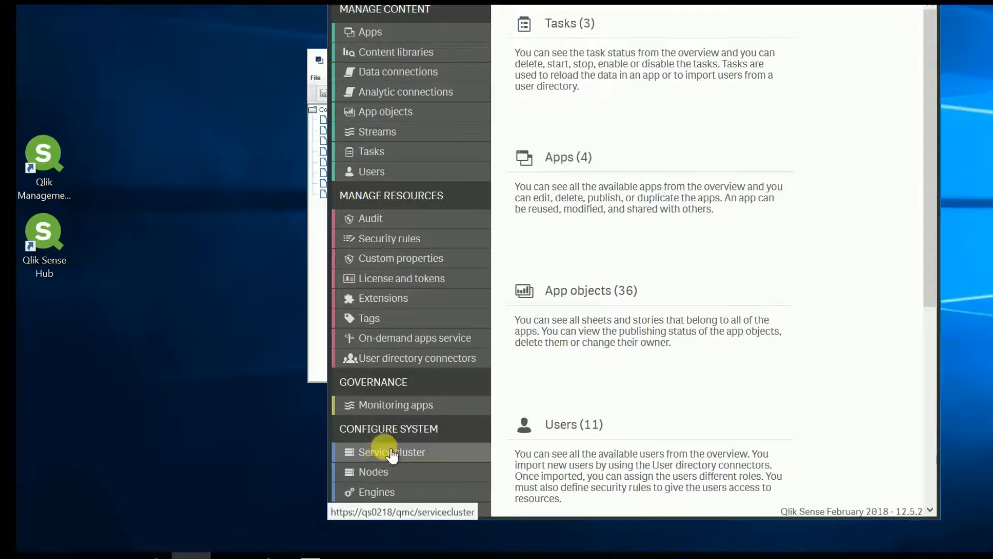
scroll(404, 424, down, 5)
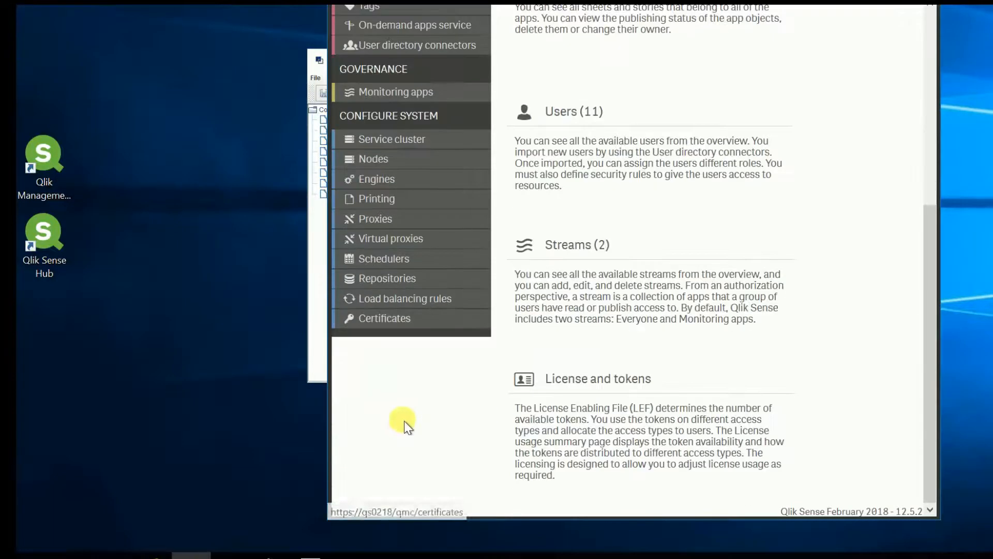
click(394, 319)
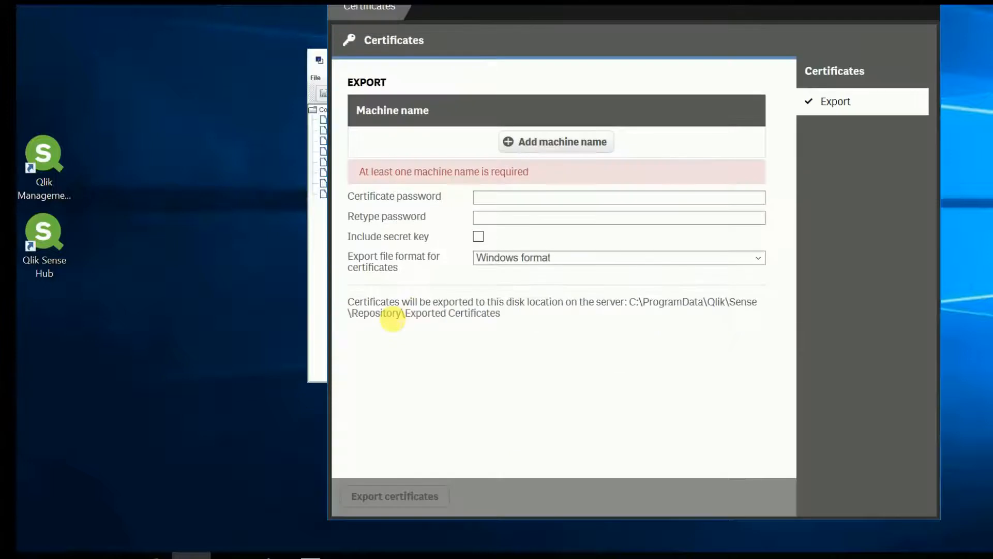
click(524, 145)
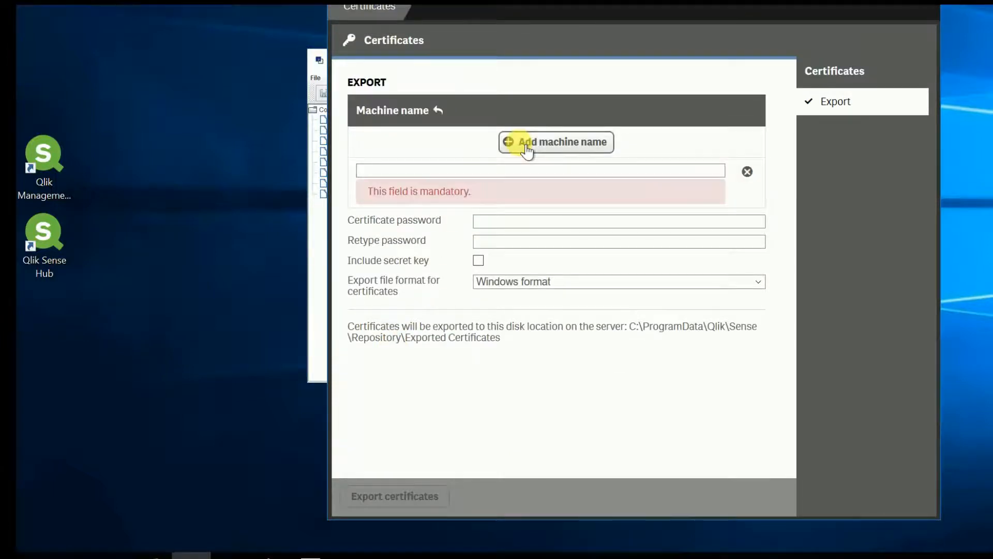
text(qs)
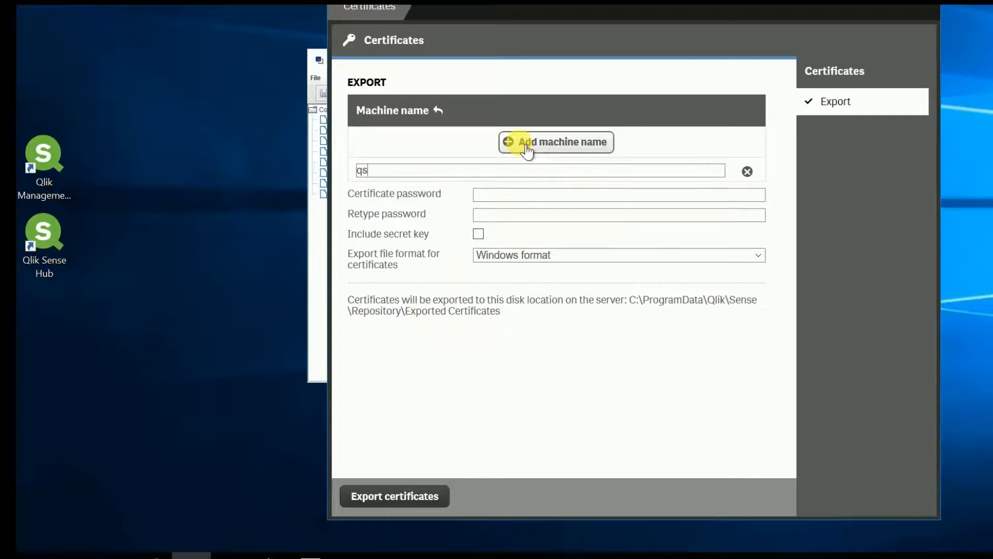
text(0218)
Enter and repeat the certificate password, and export the certificates in Windows format
click(507, 195)
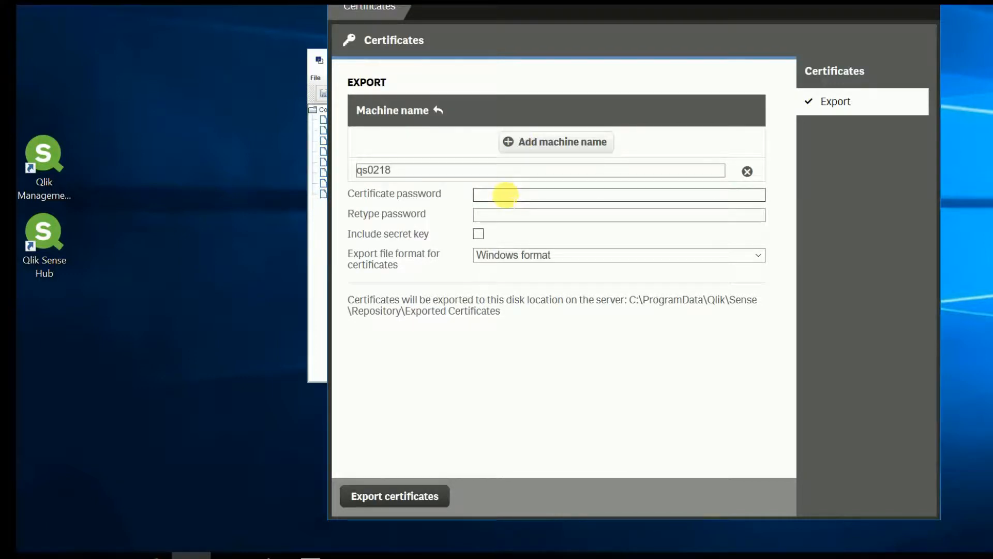
text(••••••••••)
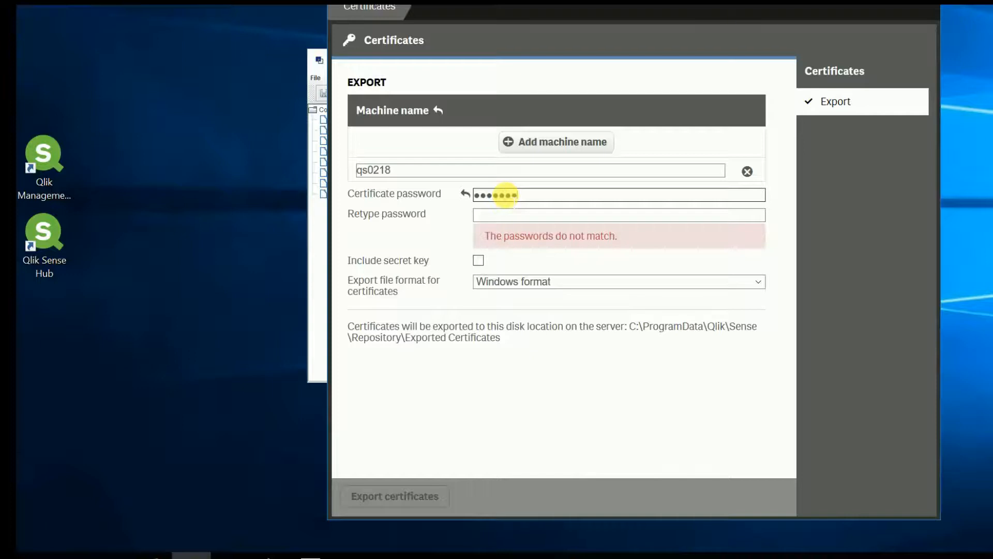
text(••••••••••)
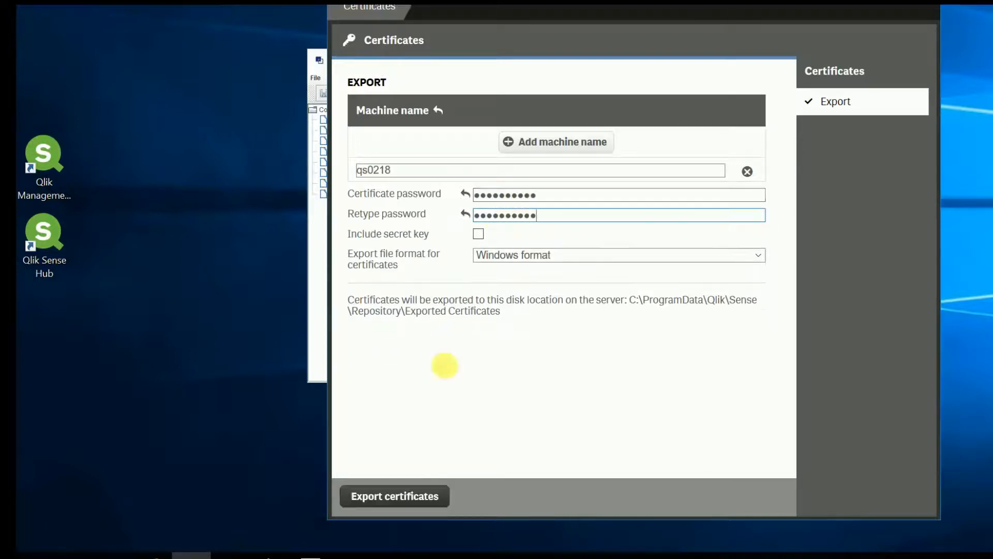
click(389, 497)
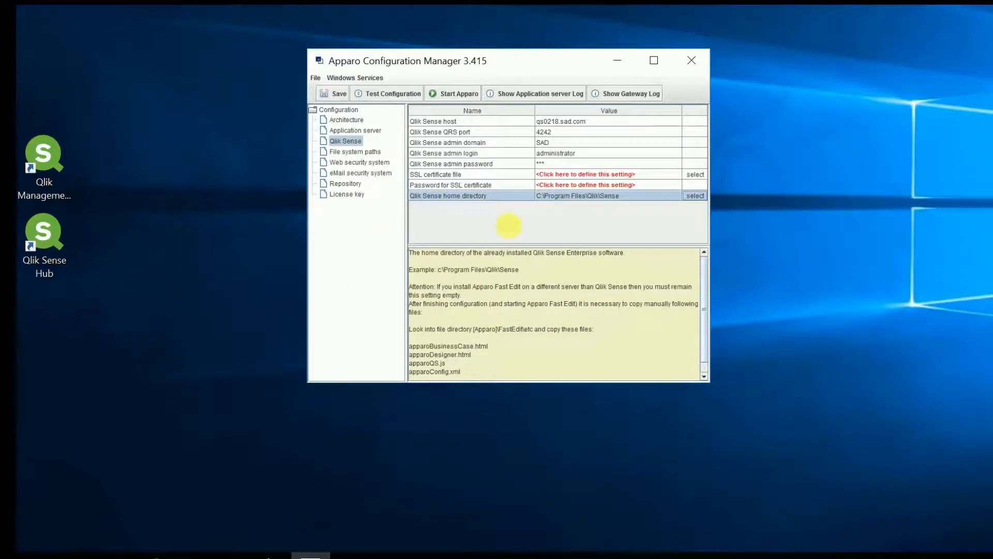
Set the SSL certificate file to client.pfx from C:\ProgramData\Qlik\Sense\Repository\Exported Certificates\qs0218
click(694, 175)
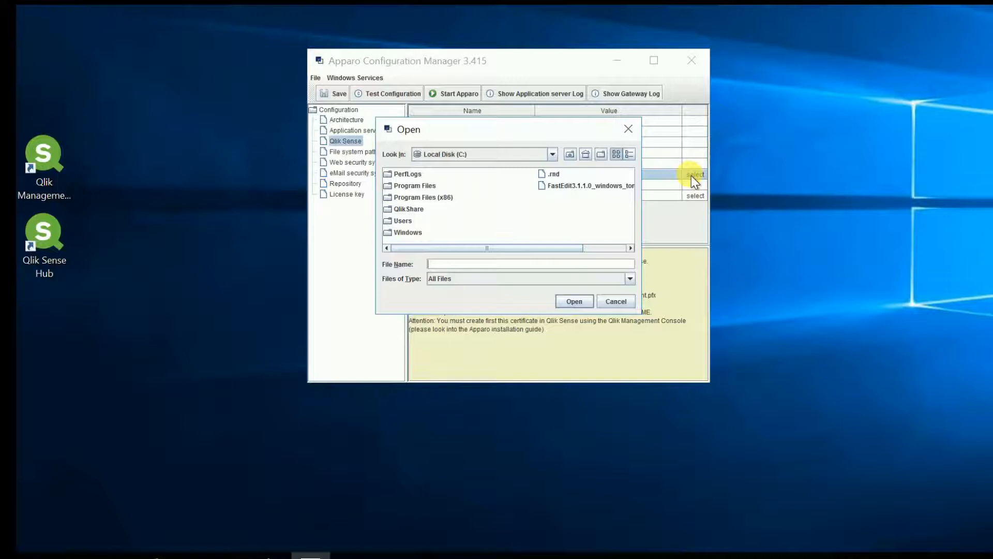
text(c:\ProgramData)
key(Return)
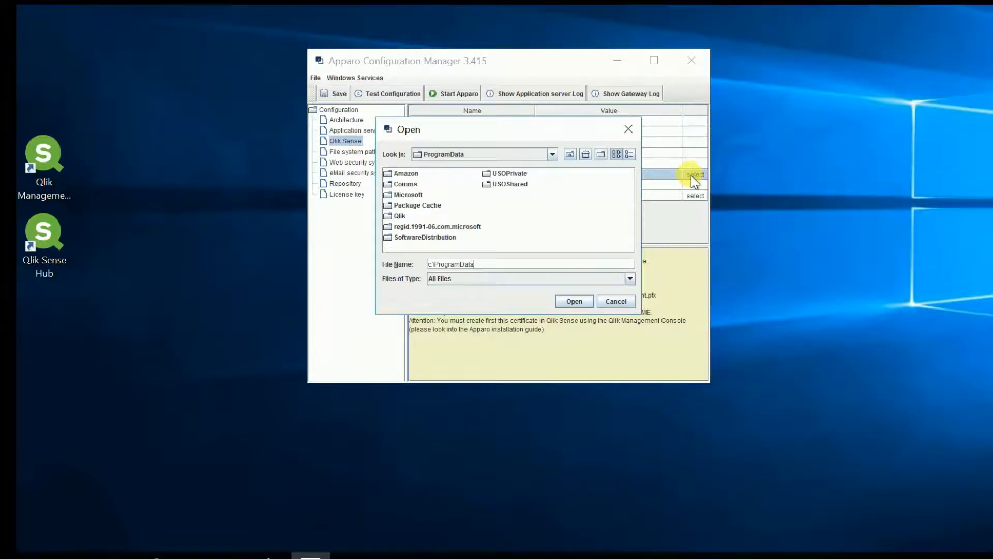
double_click(403, 217)
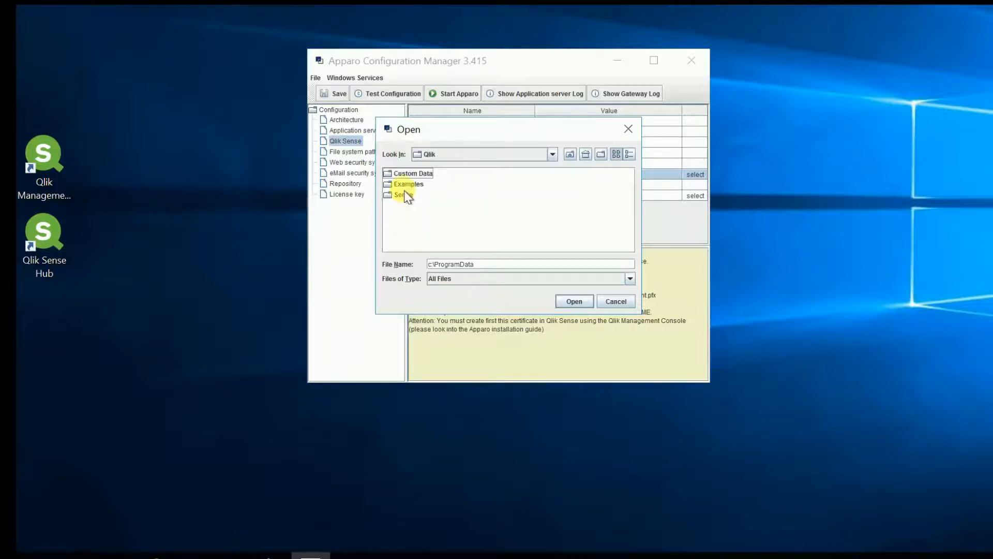
double_click(404, 196)
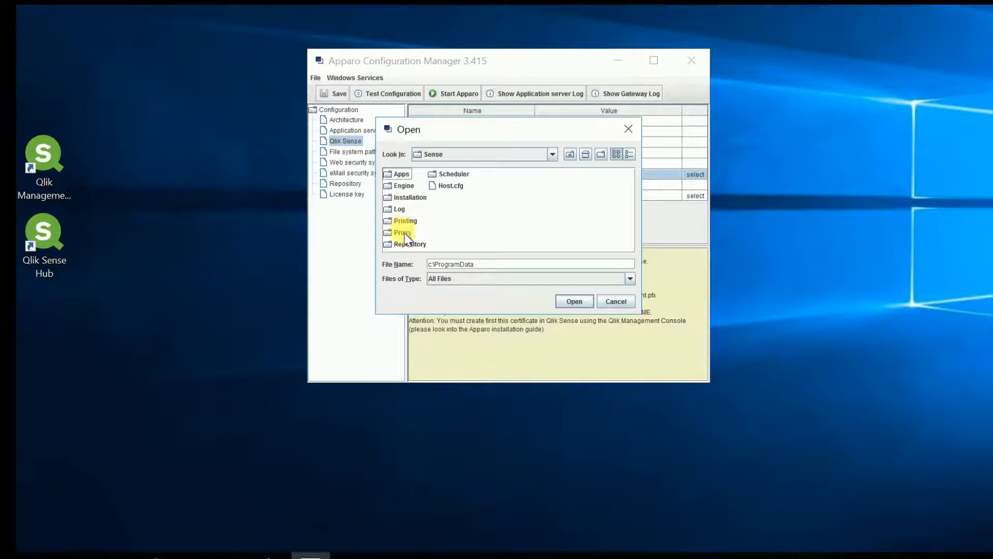
double_click(403, 243)
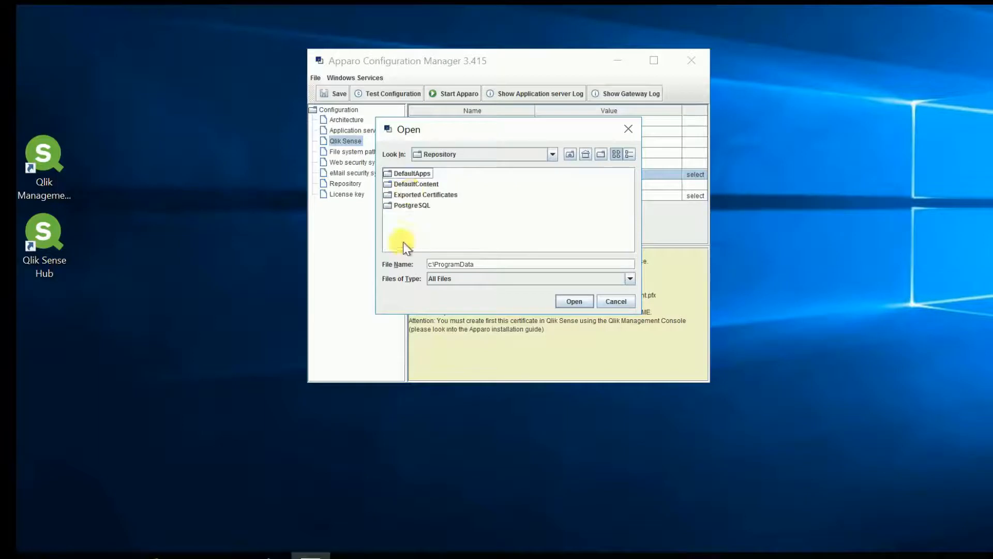
click(410, 197)
double_click(412, 196)
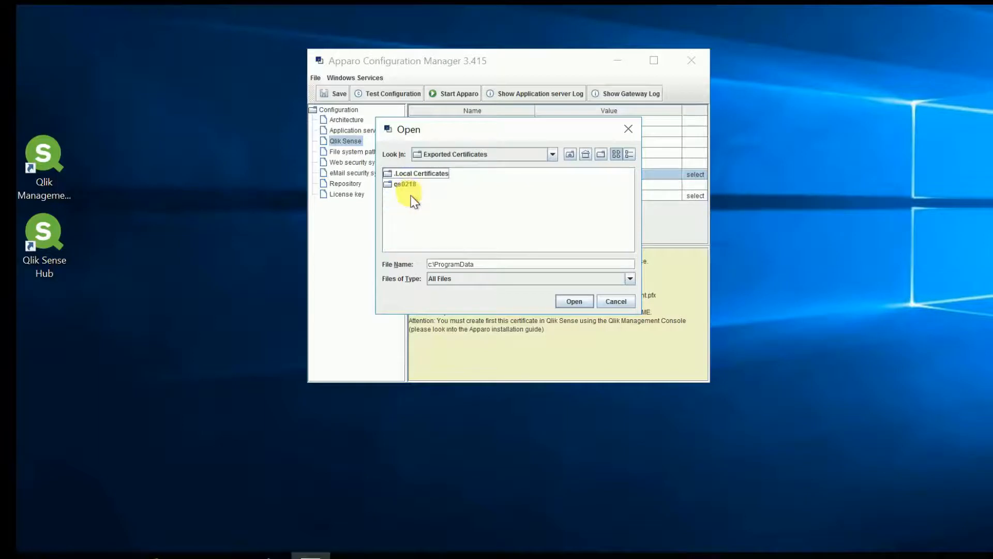
double_click(412, 187)
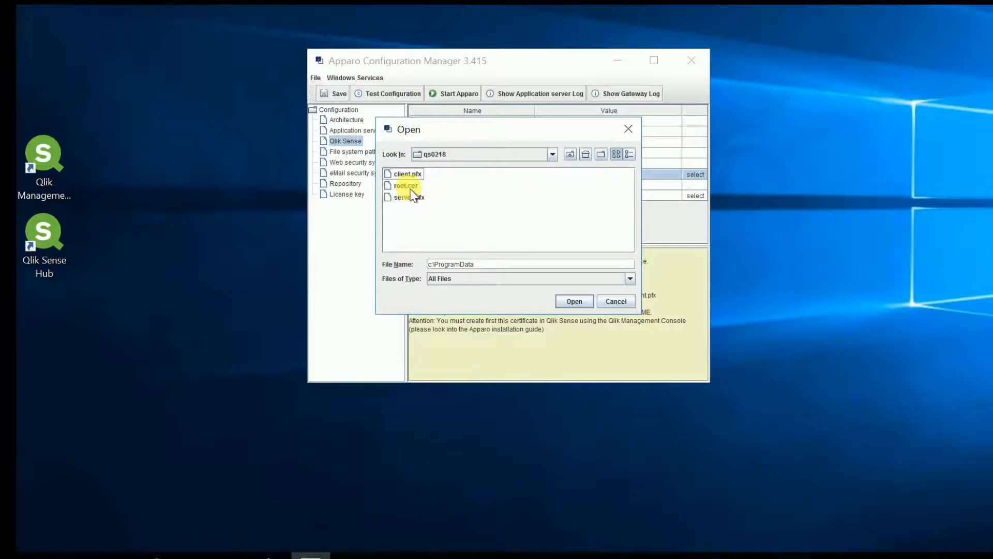
click(408, 175)
click(564, 303)
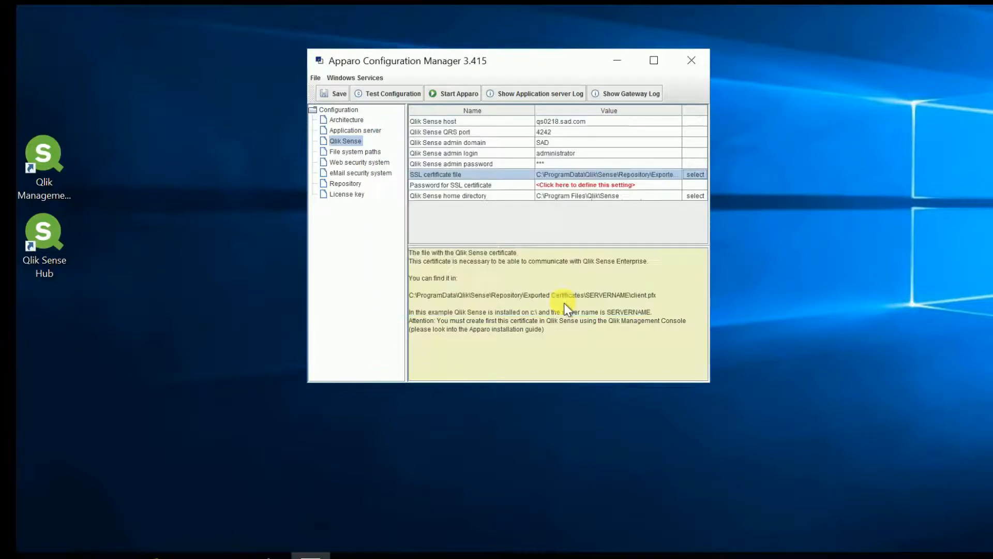
Enter the password for the SSL certificate
click(557, 185)
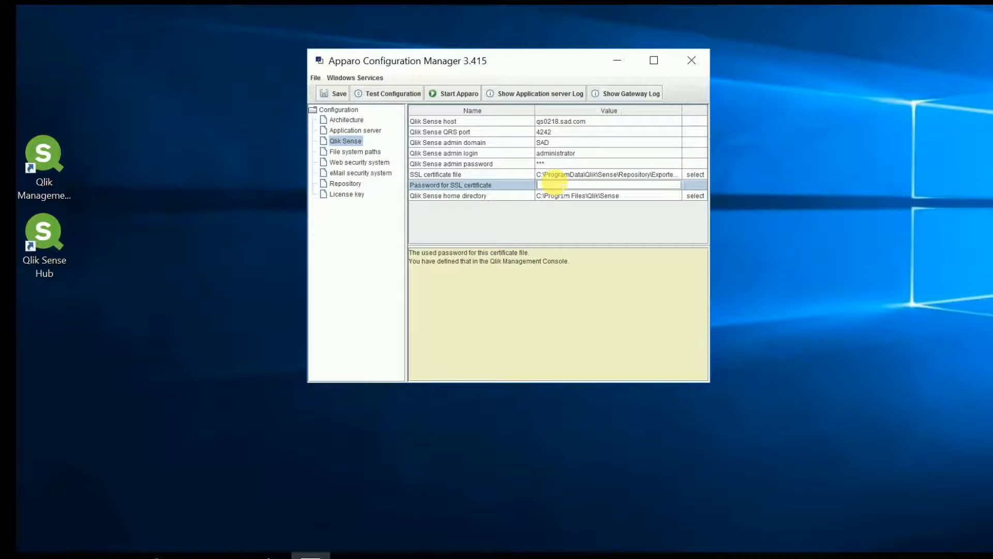
text(*****)
text(***)
key(Return)
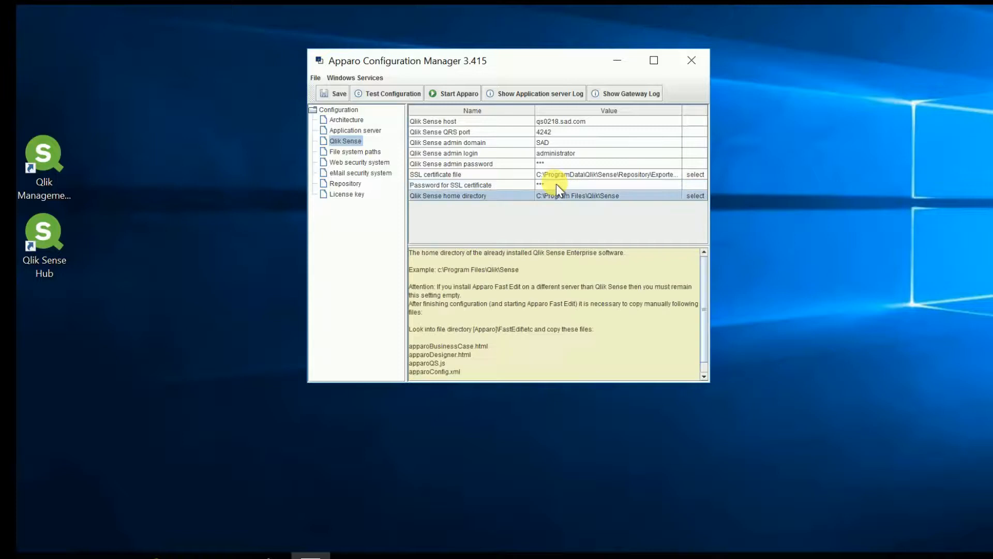
Review the file system paths, web security system, eMail security system and repository settings
click(361, 153)
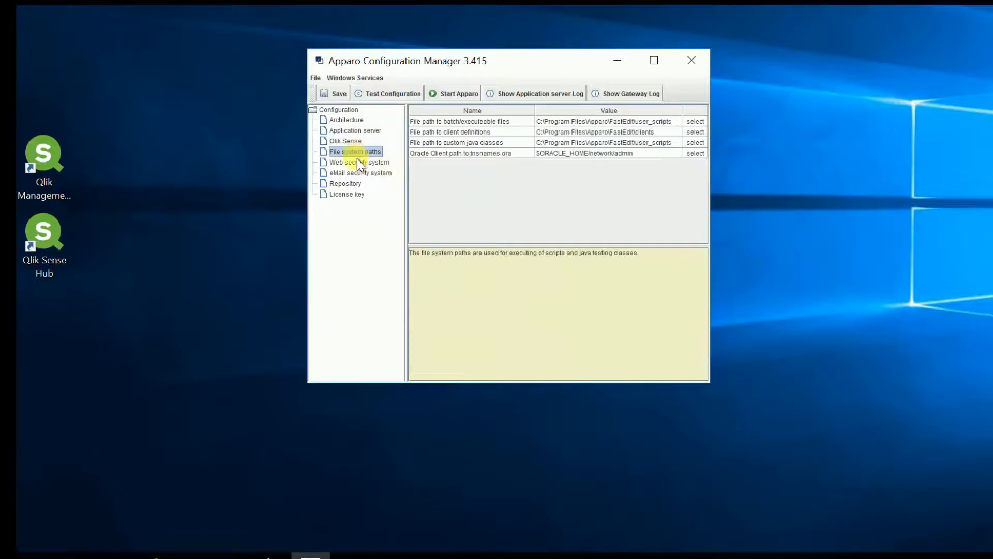
click(356, 163)
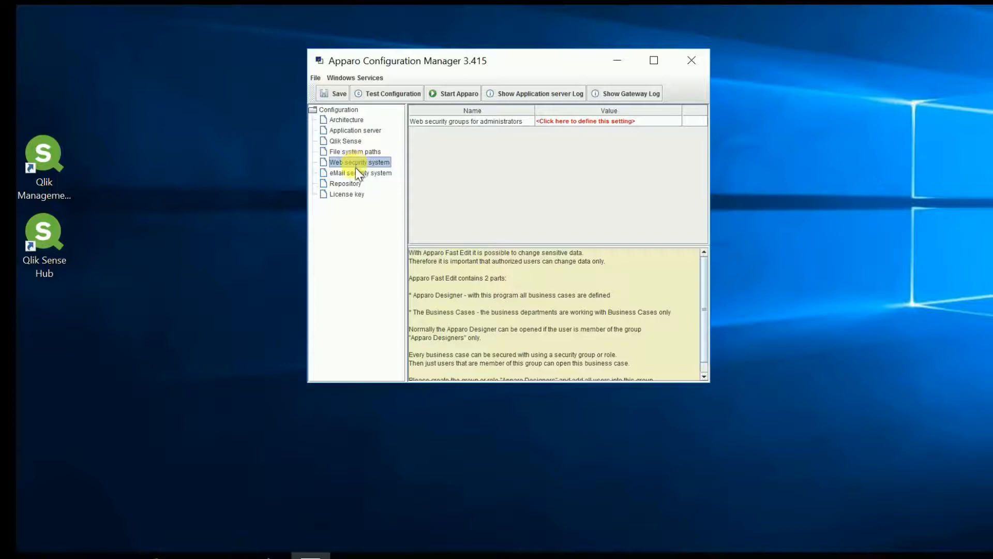
click(355, 174)
click(352, 181)
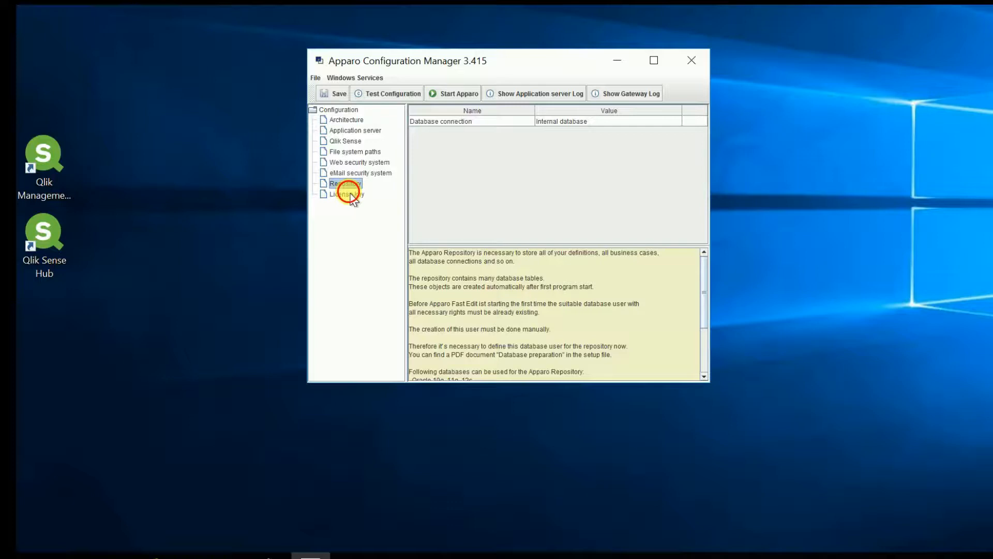
Paste the Apparo Fast Edit license key into the license key setting
click(348, 194)
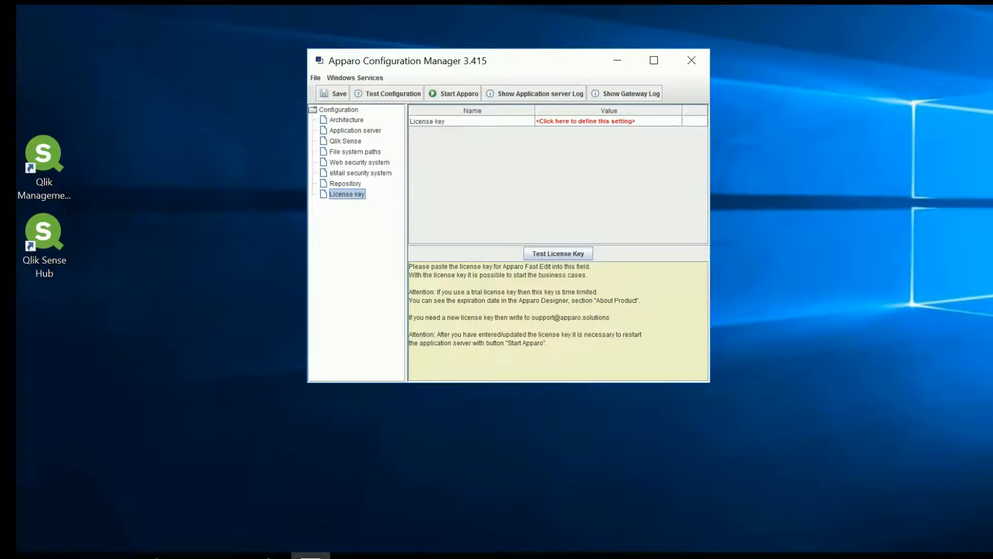
click(555, 122)
key(ctrl+v)
key(Return)
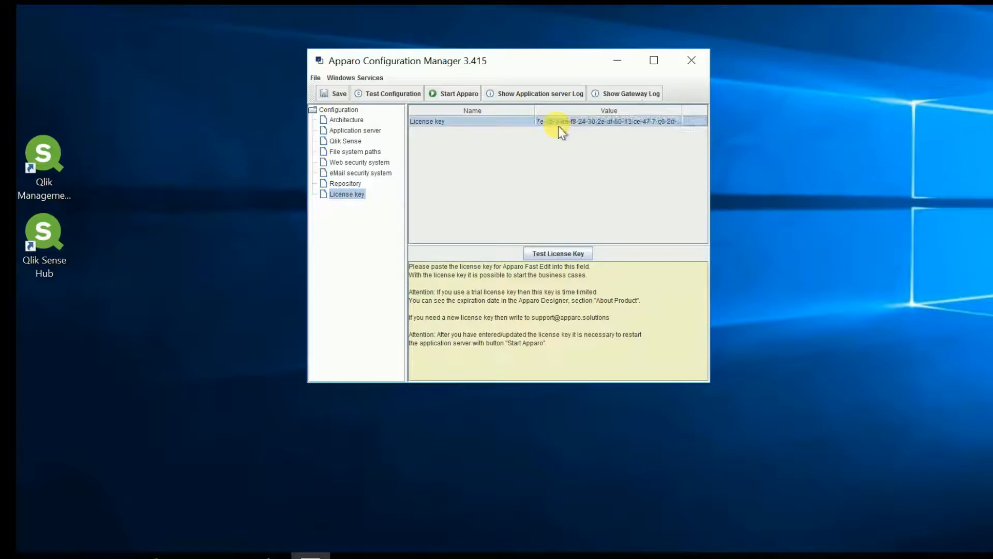
Test the configuration, then start Apparo and accept the startup notice
click(395, 93)
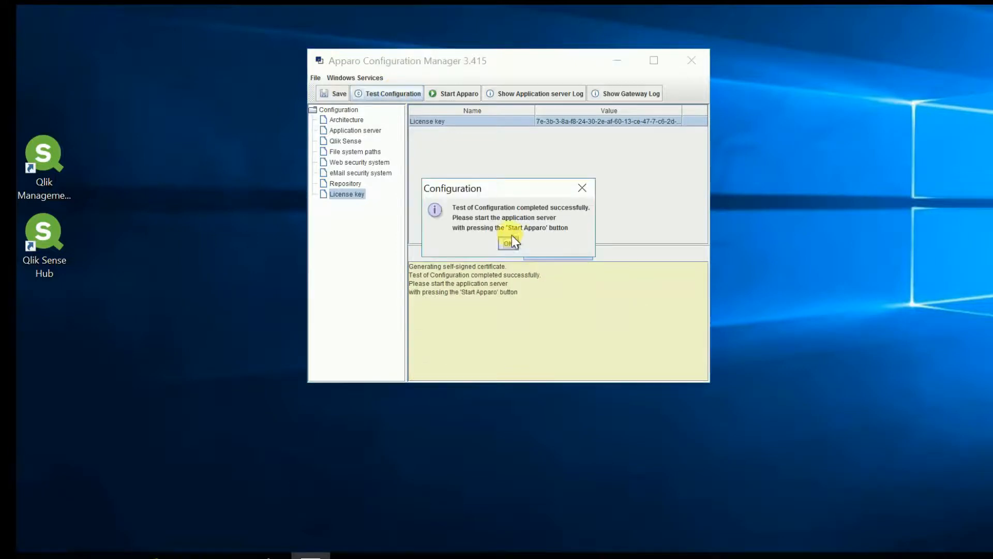
click(509, 243)
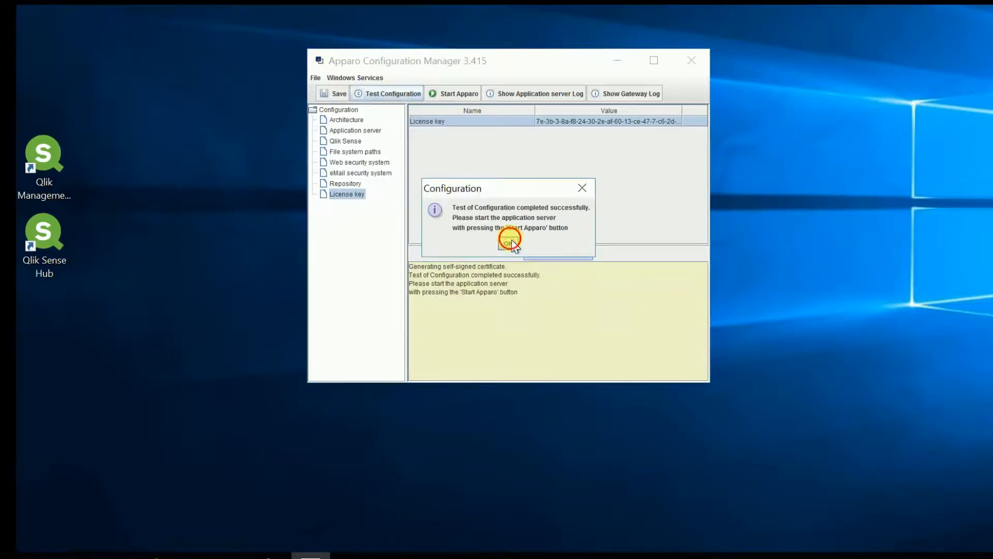
click(452, 96)
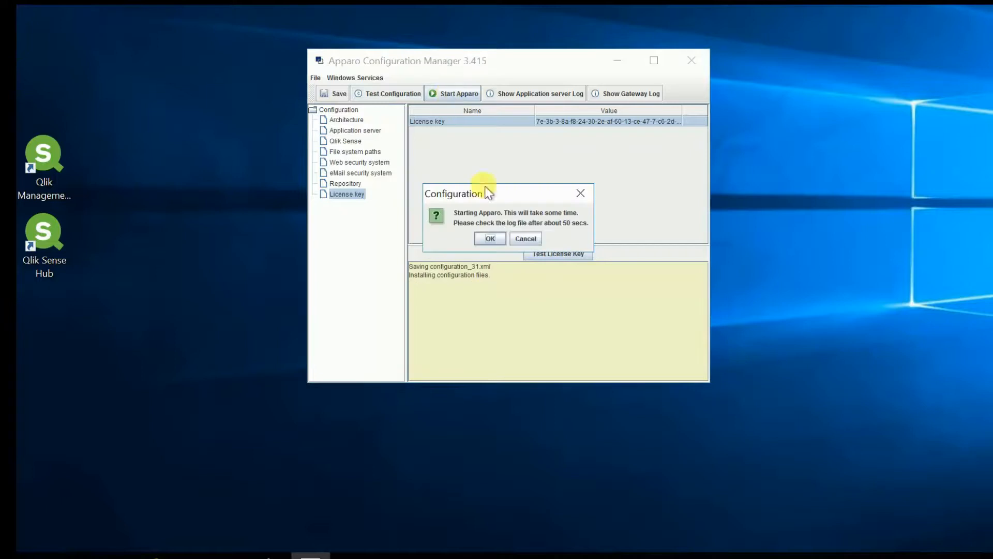
click(494, 235)
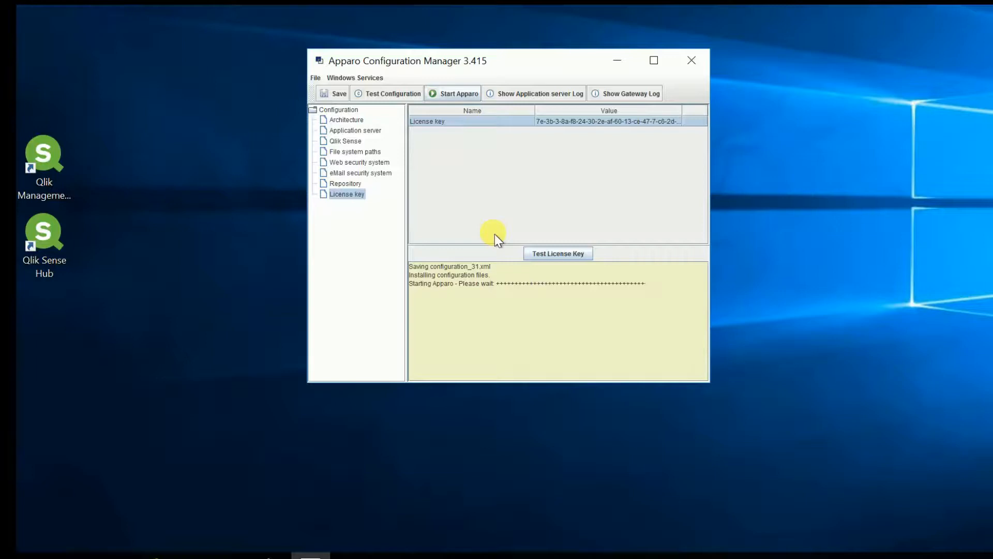
Check the application server log and the gateway log for the Apparo startup, closing each log
click(532, 100)
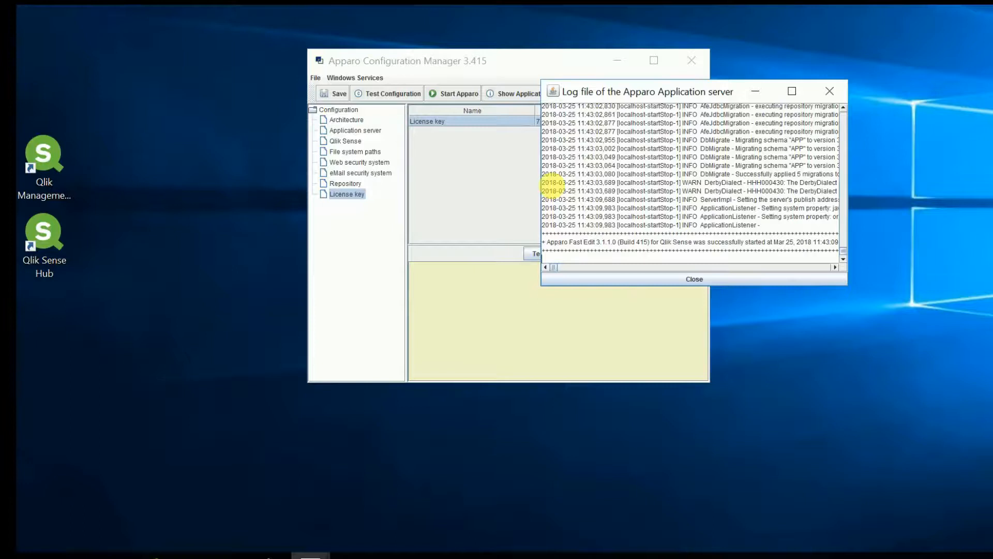
click(591, 278)
click(617, 93)
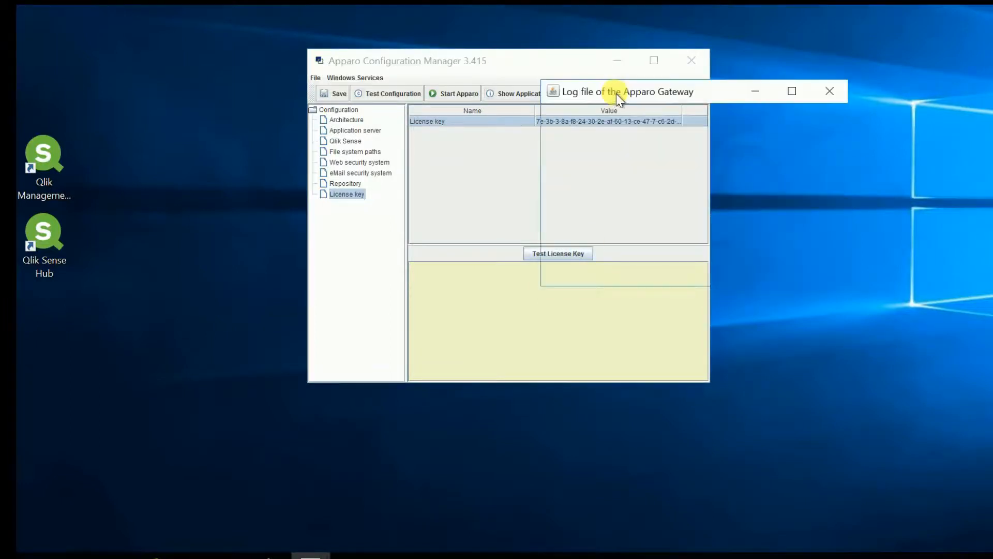
click(635, 275)
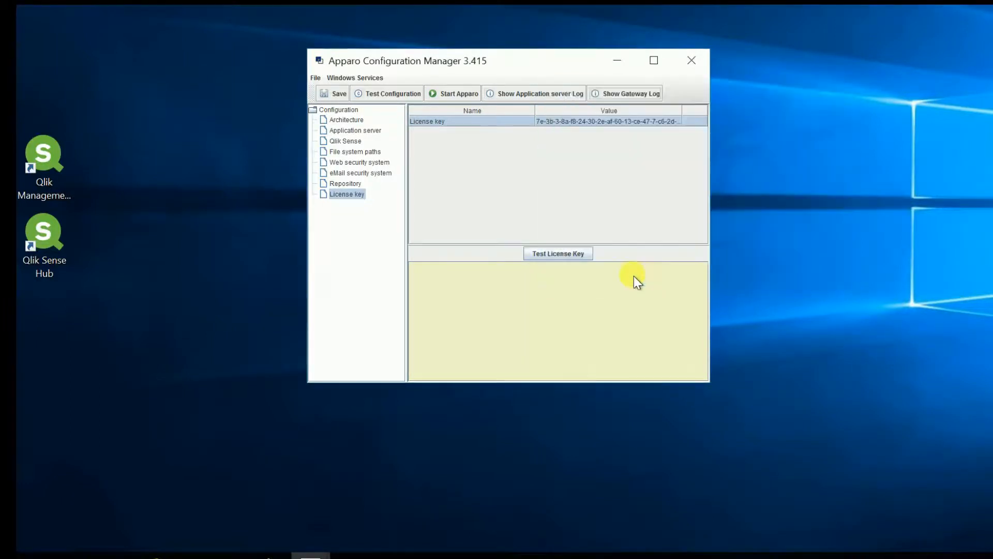
Close the Configuration Manager and open the Extensions overview in the Qlik Management Console
click(702, 63)
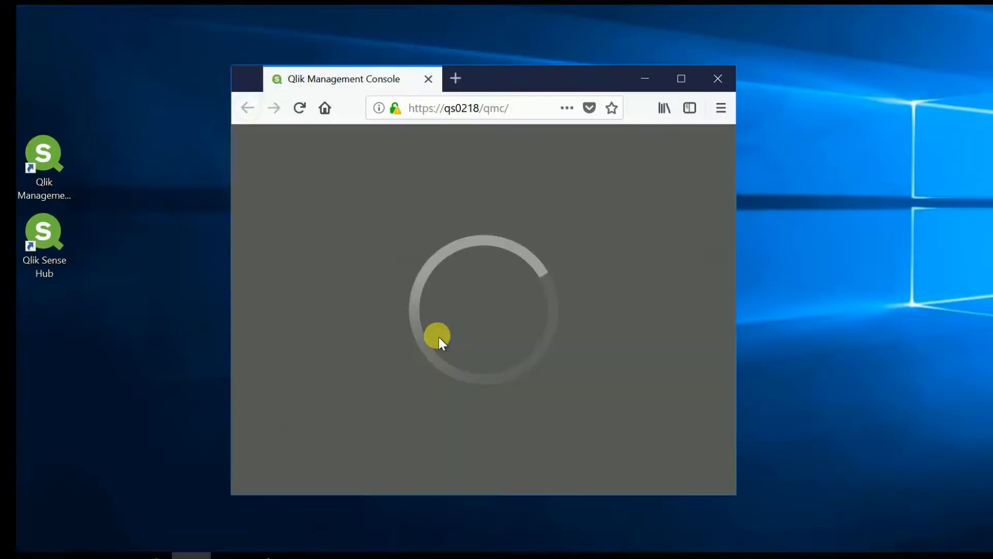
scroll(393, 332, down, 5)
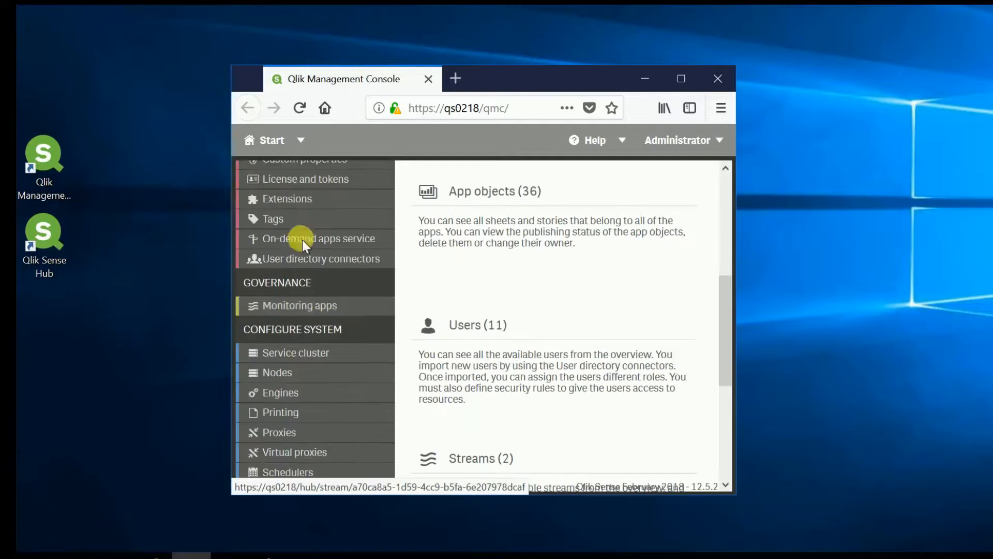
click(303, 203)
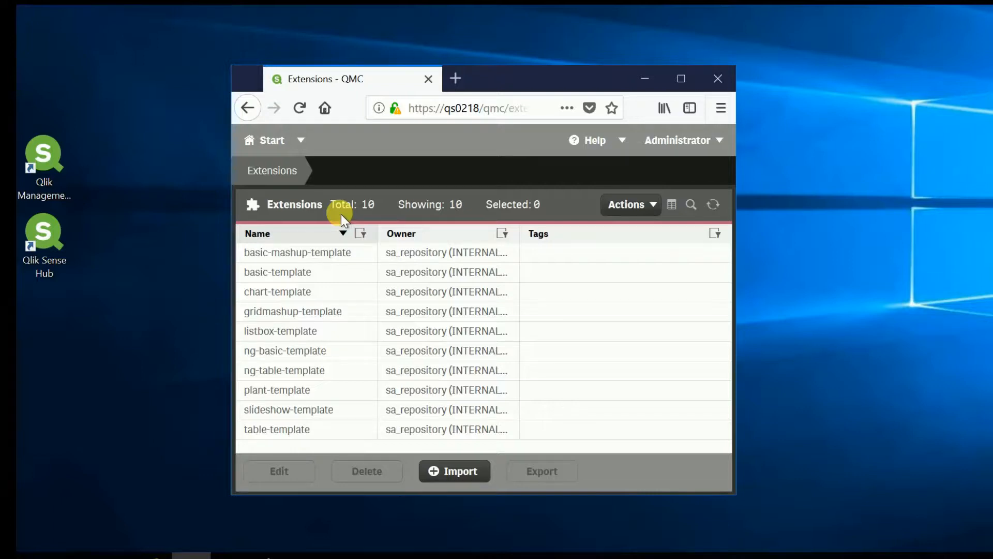
Import the ApparoButtonBC extension zip from C:\Program Files\Apparo\FastEdit\etc
click(435, 470)
click(382, 275)
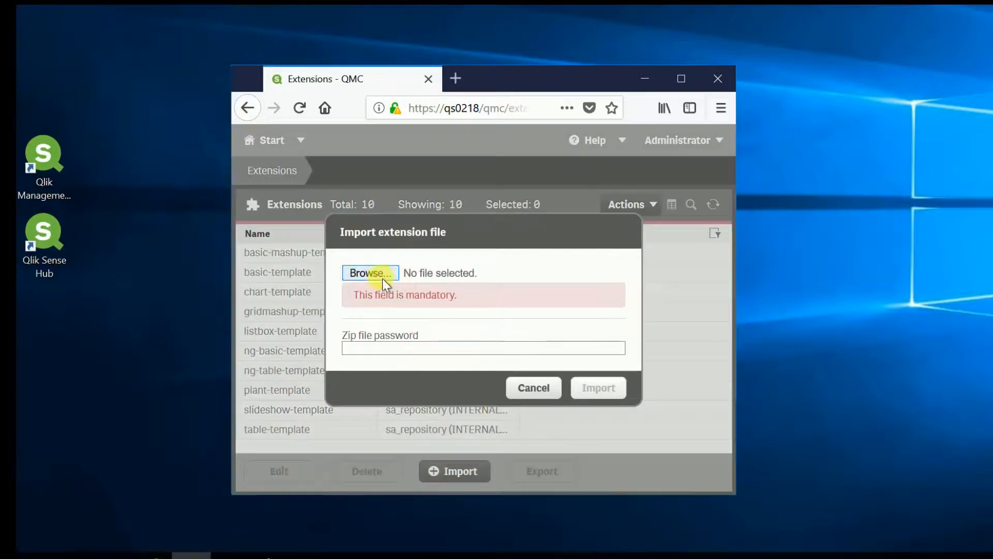
double_click(423, 195)
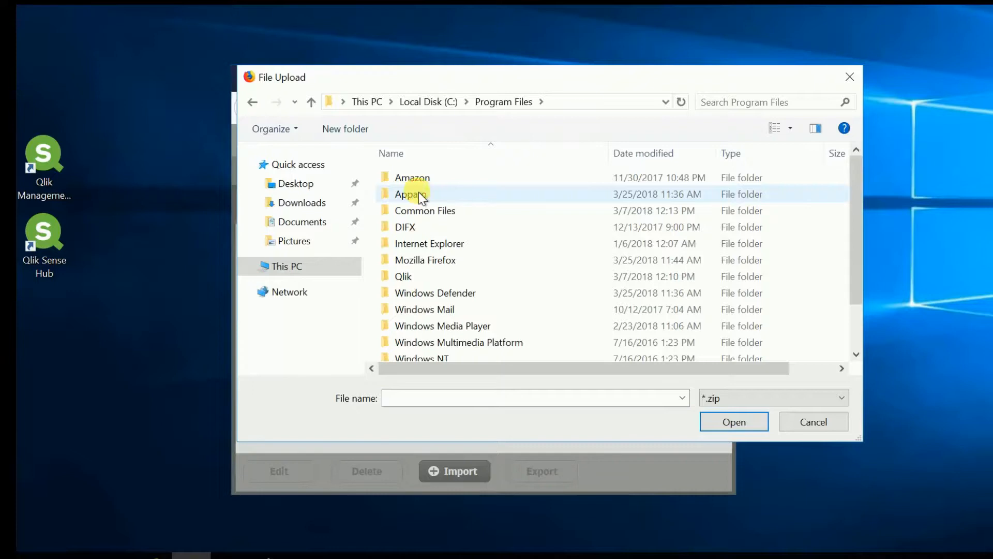
double_click(419, 193)
click(411, 175)
double_click(411, 176)
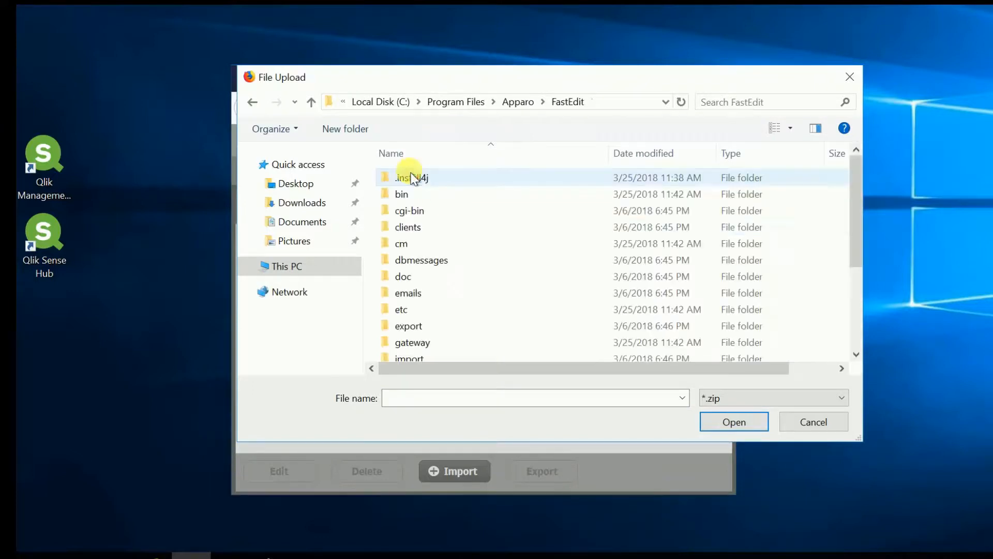
double_click(396, 312)
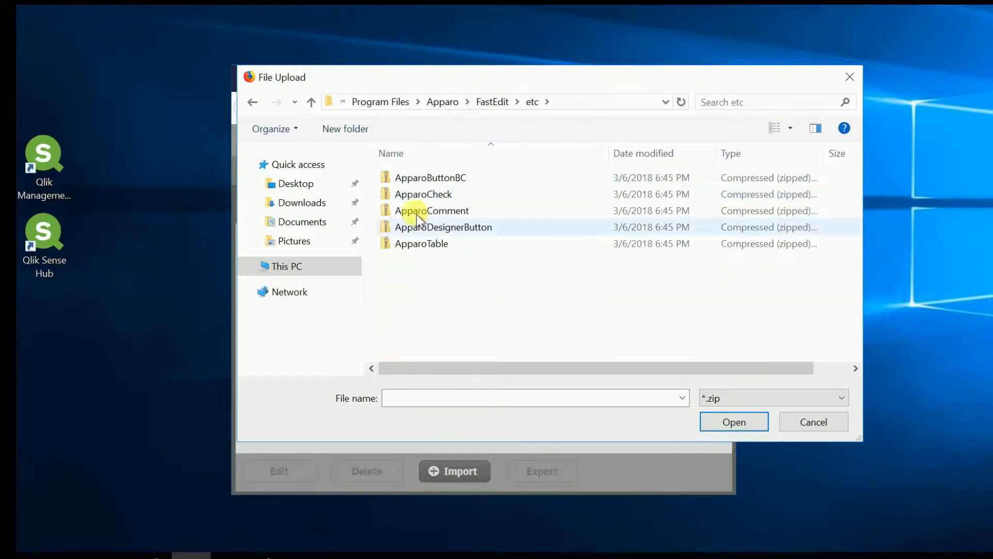
double_click(423, 179)
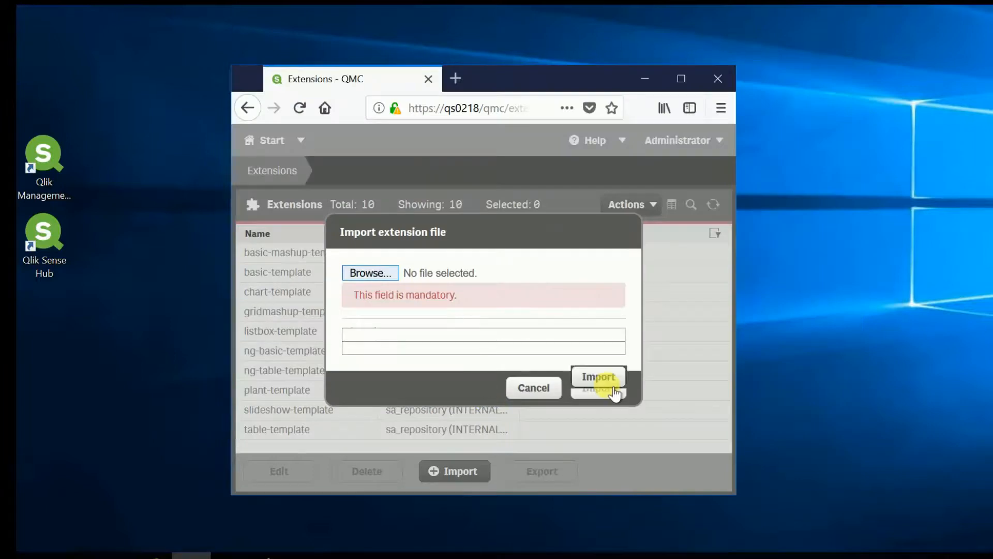
click(611, 388)
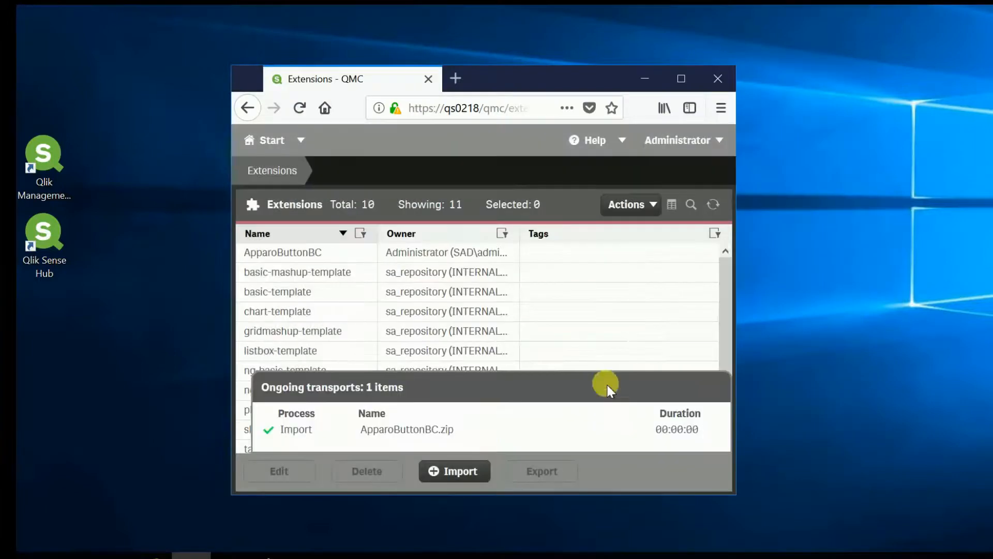
Import the ApparoCheck.zip extension from the same FastEdit\etc folder
click(472, 472)
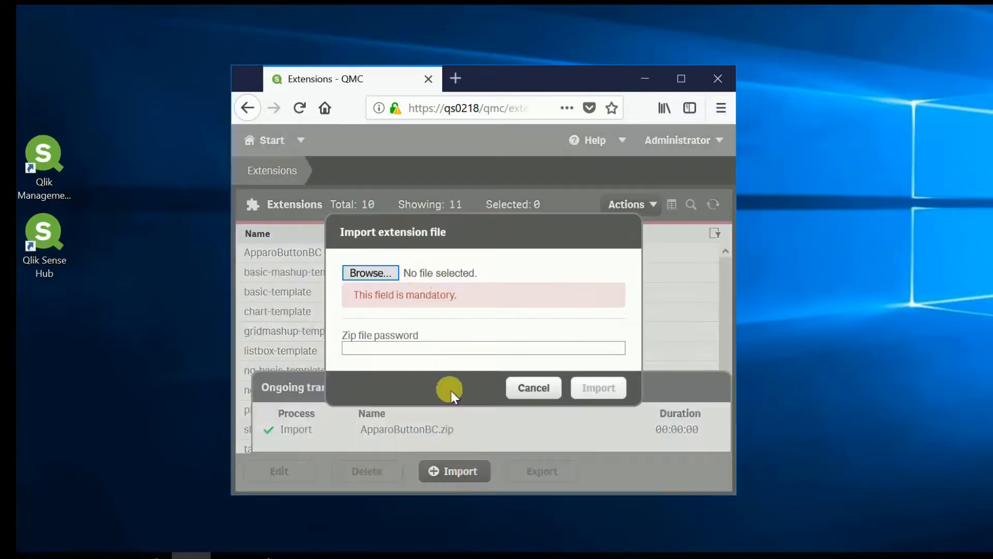
click(388, 277)
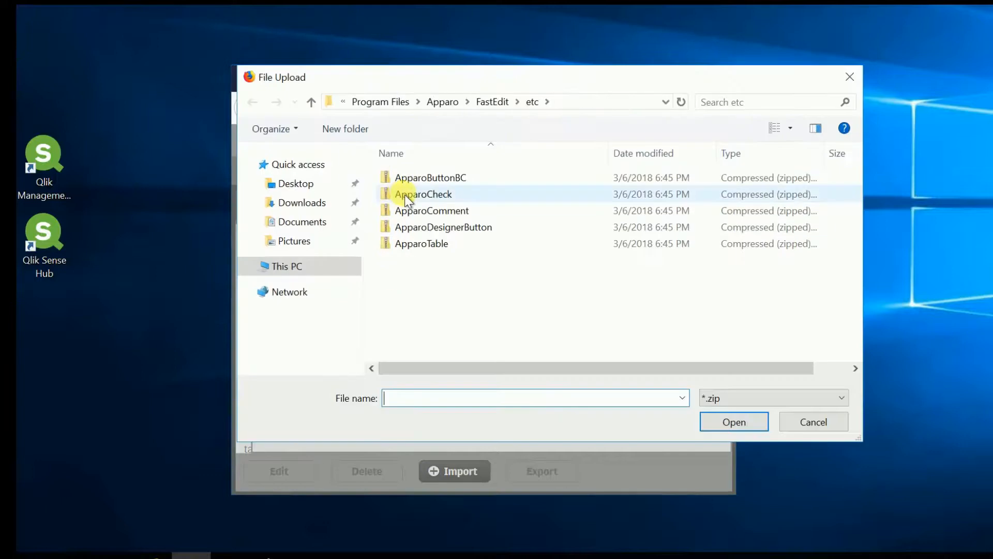
double_click(405, 195)
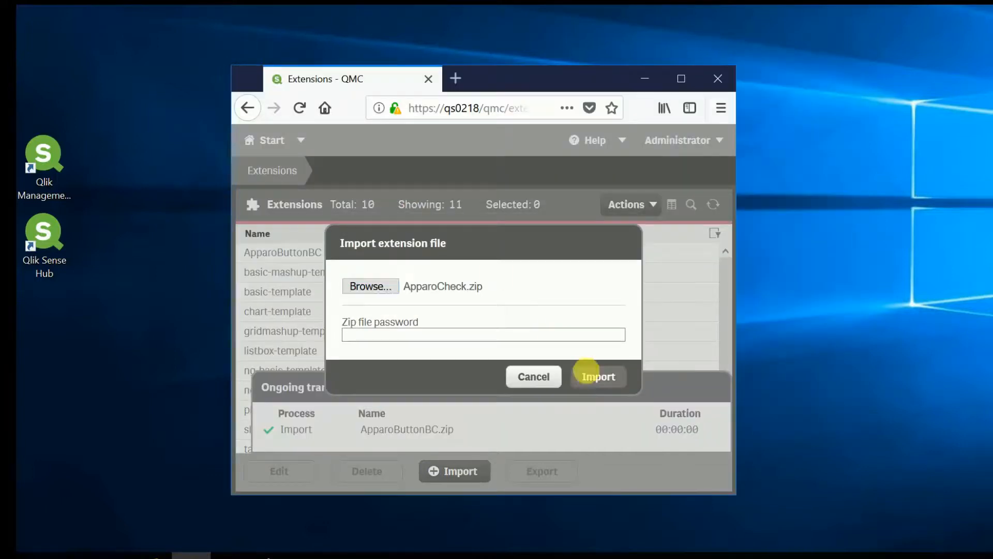
click(593, 377)
Import the ApparoComment.zip extension from the FastEdit\etc folder
click(444, 470)
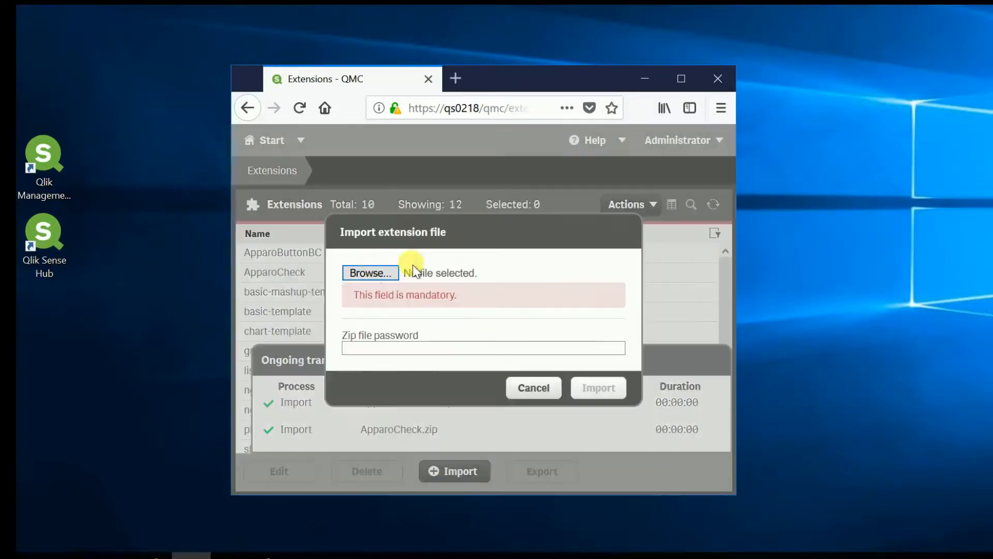
click(375, 275)
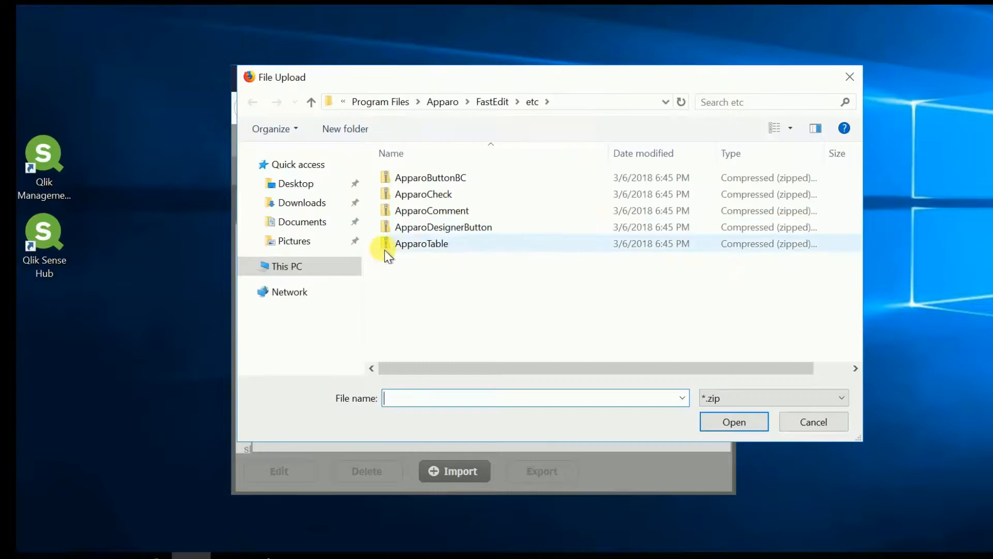
double_click(418, 217)
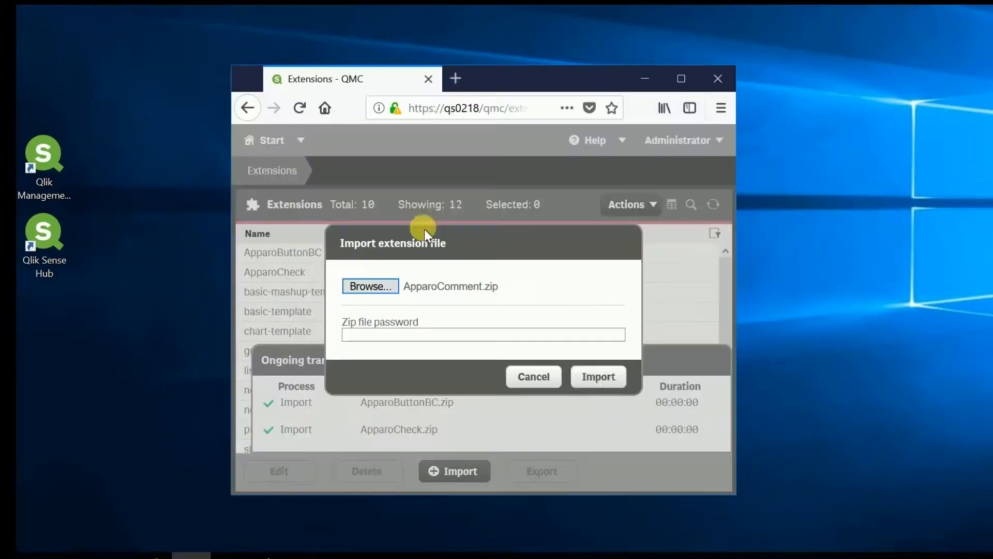
click(599, 377)
Import the ApparoDesignerButton.zip extension from the FastEdit\etc folder
click(455, 468)
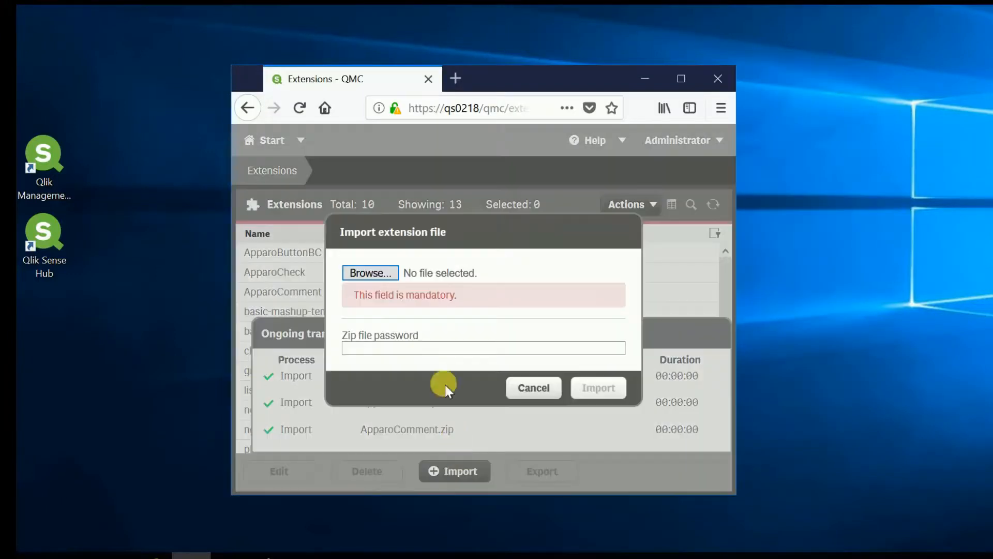
click(377, 271)
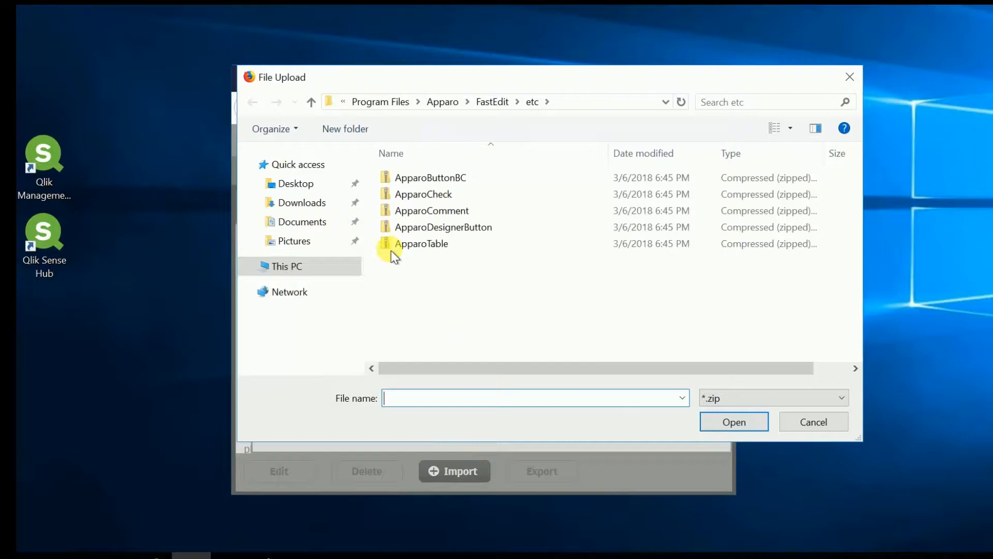
double_click(420, 226)
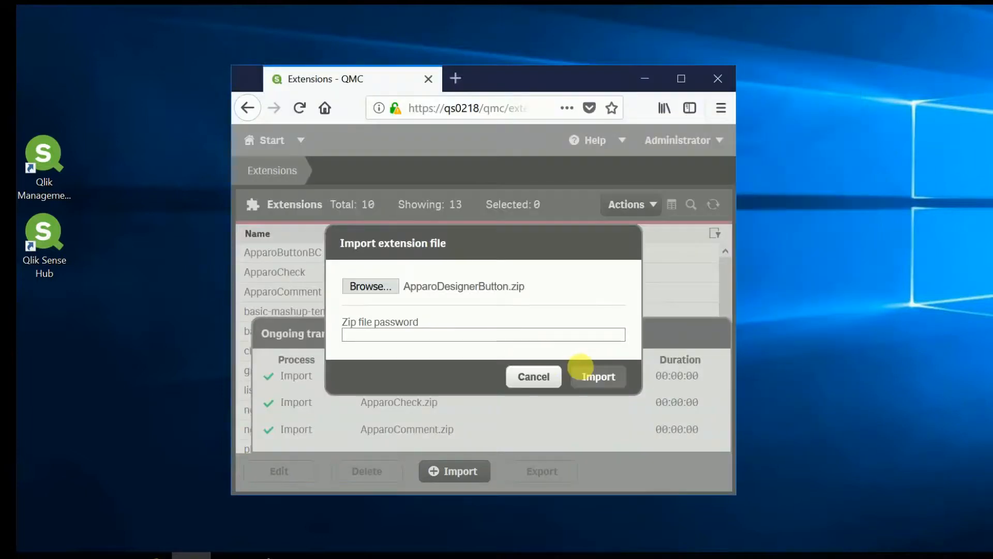
click(589, 375)
Import the ApparoTable.zip extension from the FastEdit\etc folder and close the Qlik Management Console
click(430, 471)
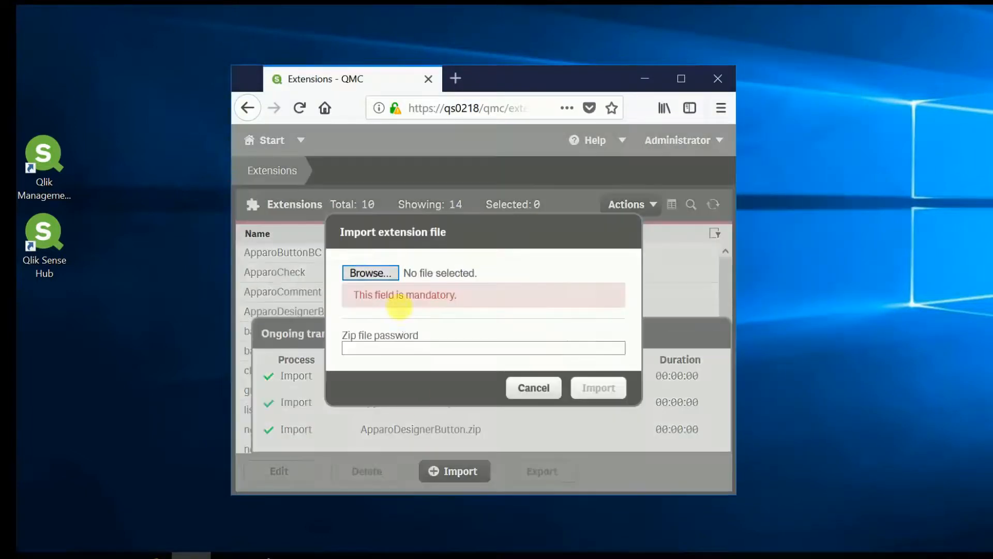
click(374, 278)
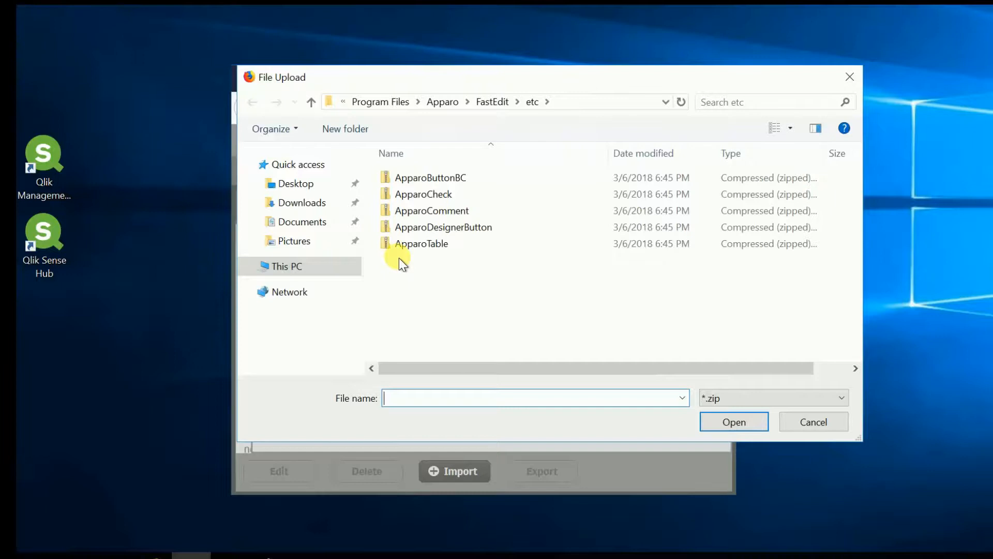
double_click(408, 244)
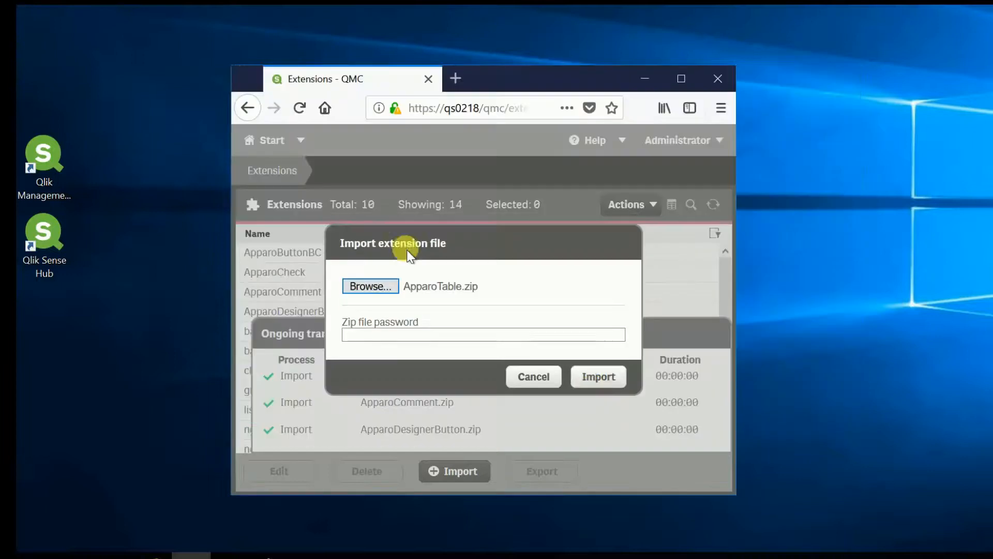
click(595, 388)
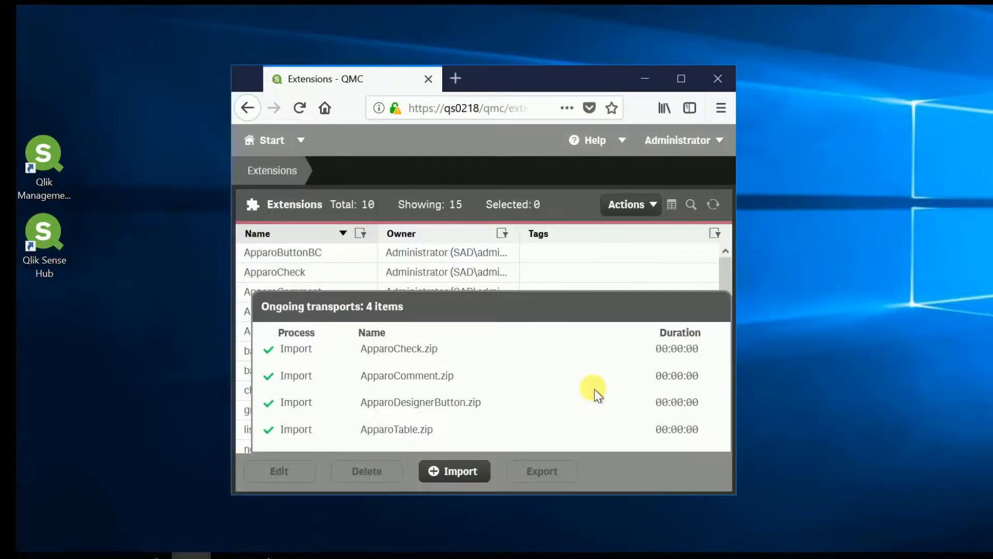
click(733, 77)
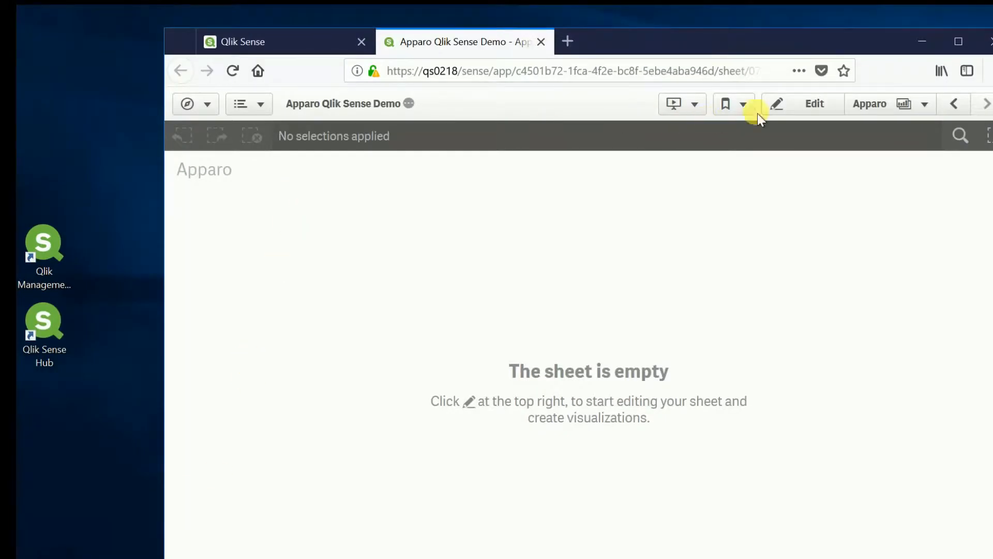
Add the Apparo Designer Button custom object to the empty Apparo sheet and finish editing the sheet
click(799, 108)
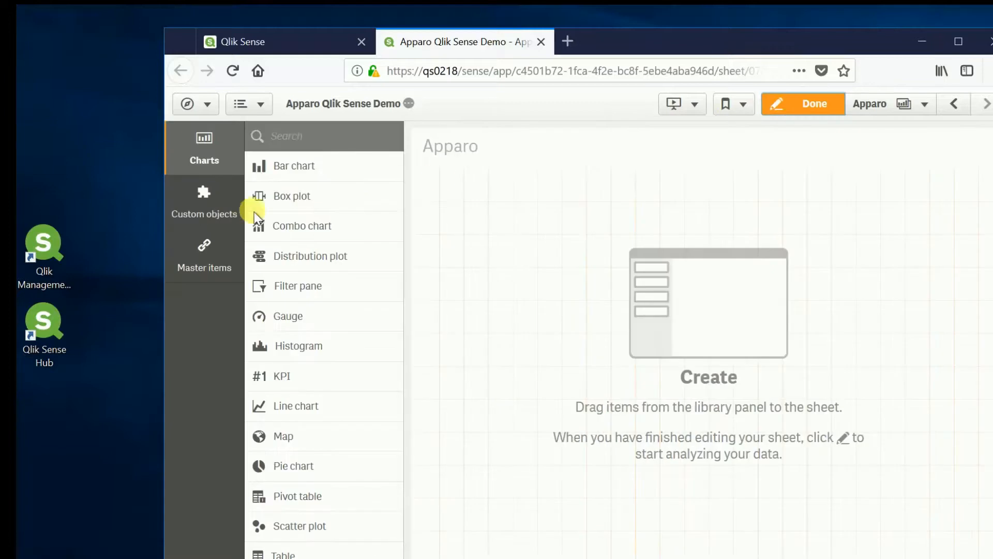
click(226, 202)
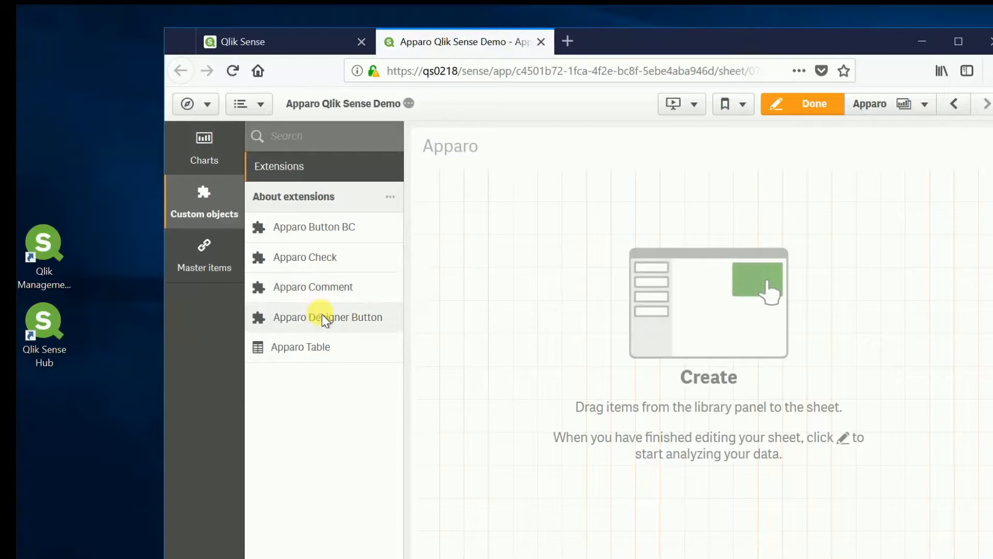
drag(318, 317, 544, 256)
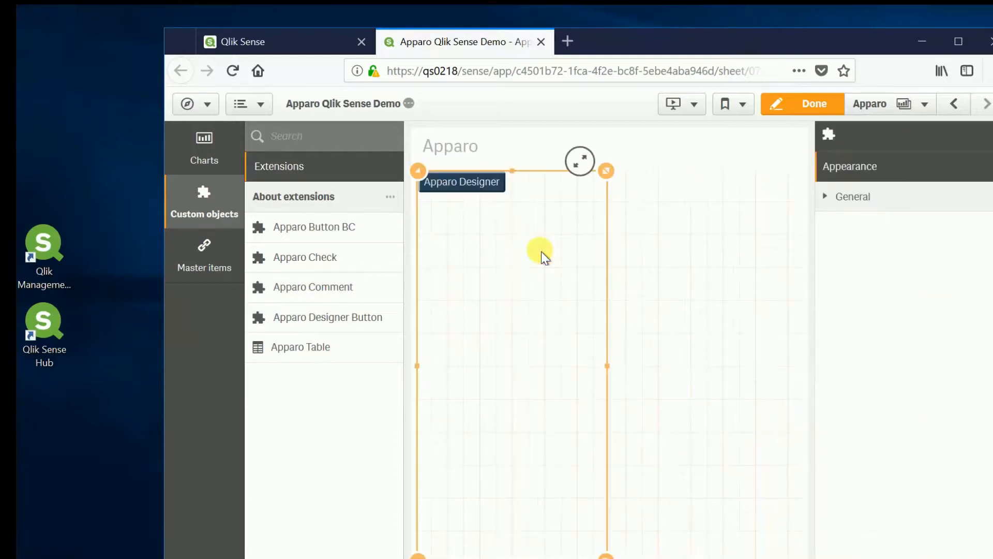
click(823, 109)
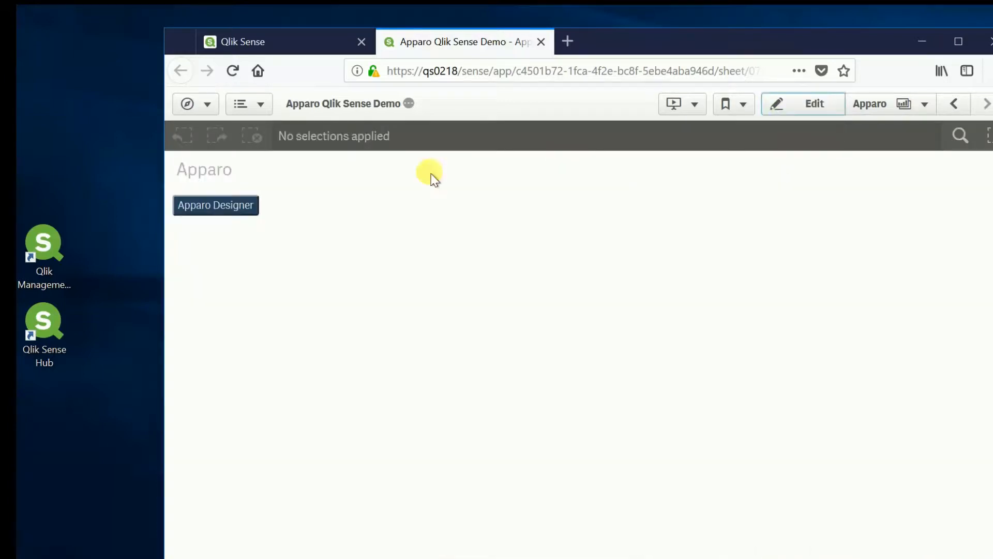
Launch the Apparo Designer from the sheet and create a client with identifier Demo and name Demo
click(207, 205)
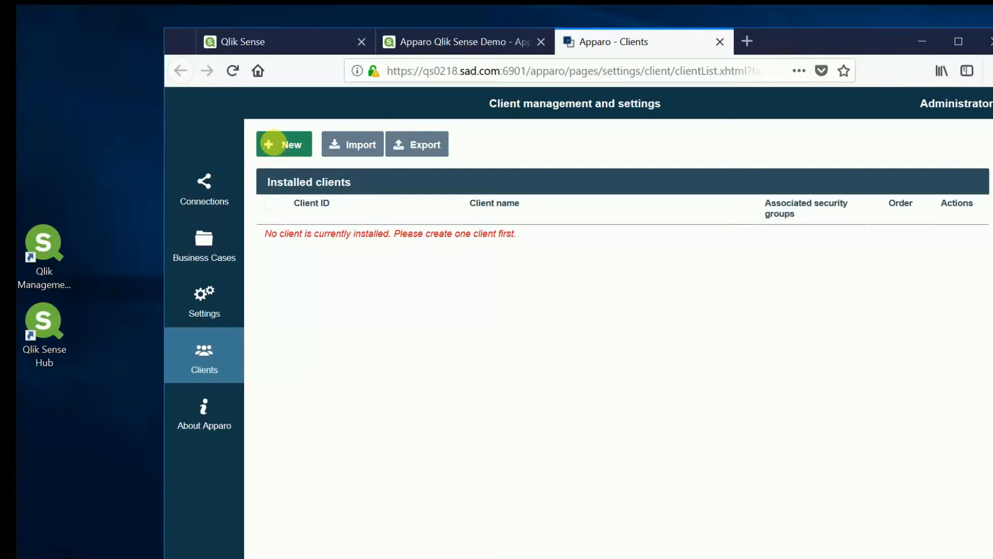
click(276, 147)
text(Demo)
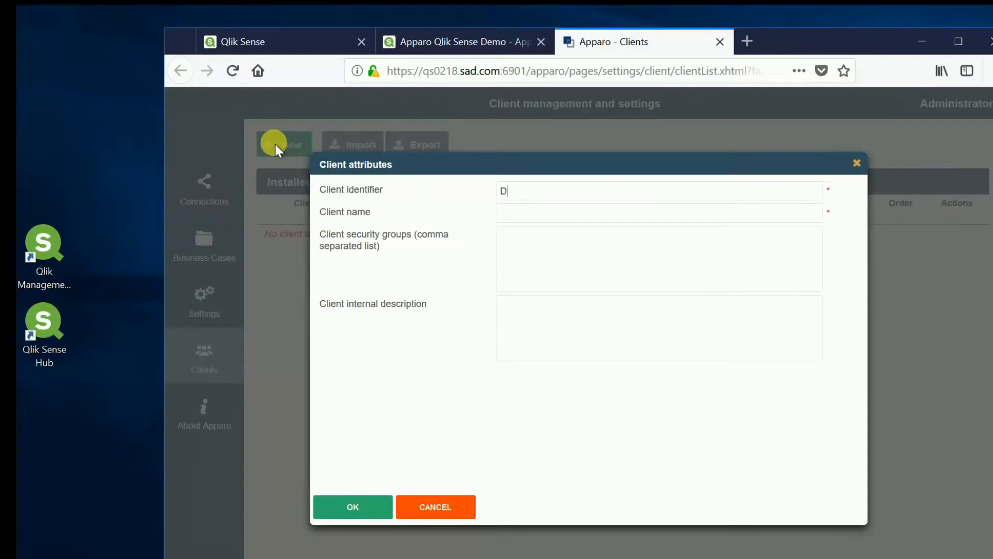
key(Tab)
text(Demo)
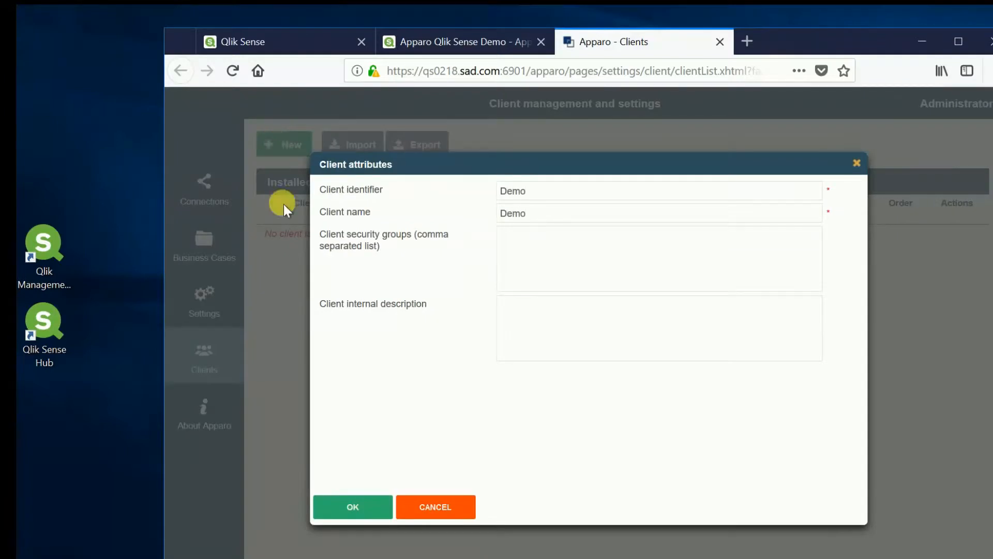
click(357, 505)
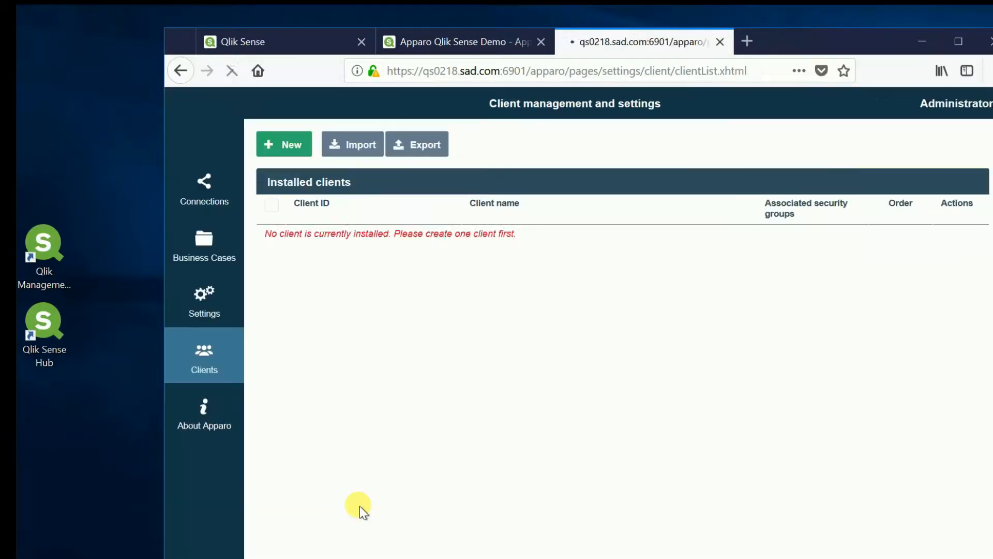
Open the settings of the Demo client, view its general options and show its language settings
click(329, 244)
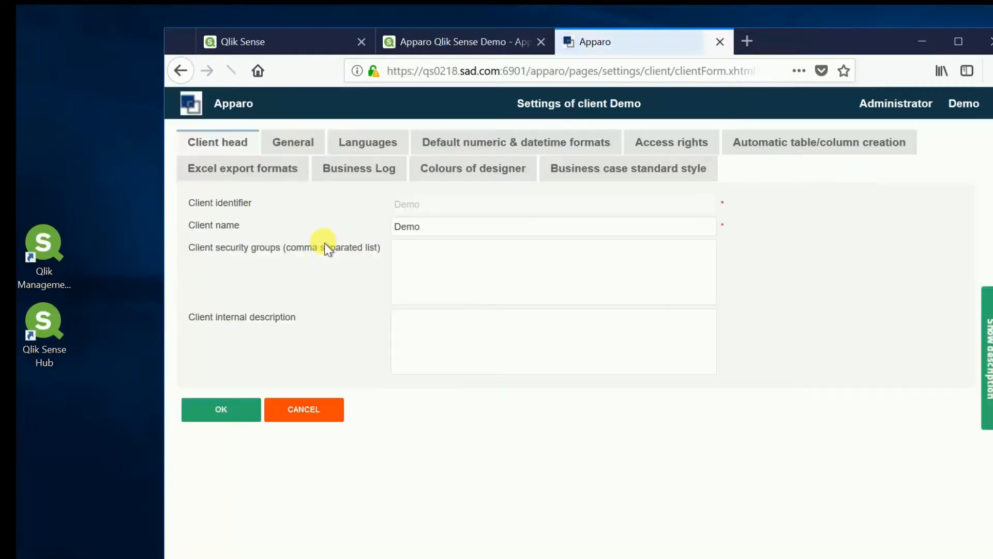
click(306, 153)
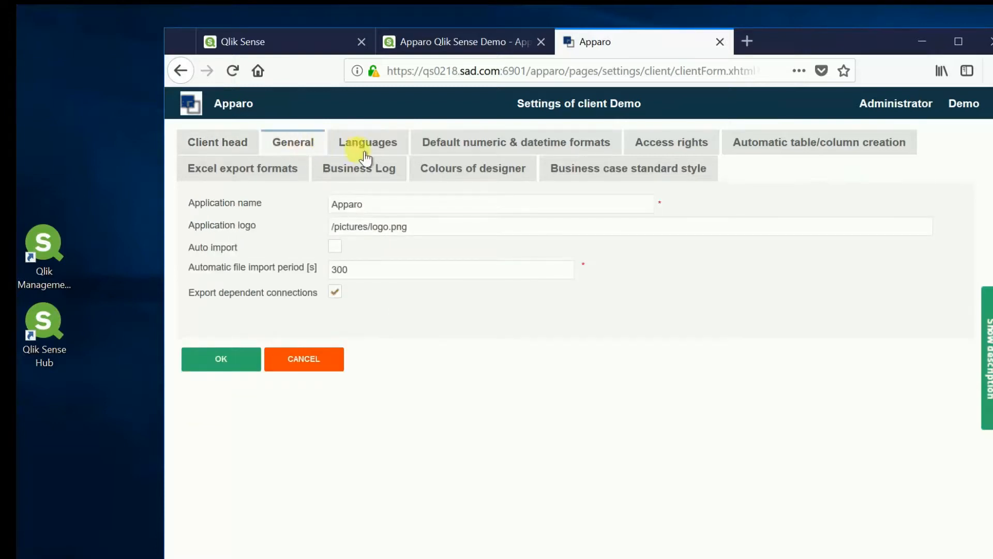
click(357, 148)
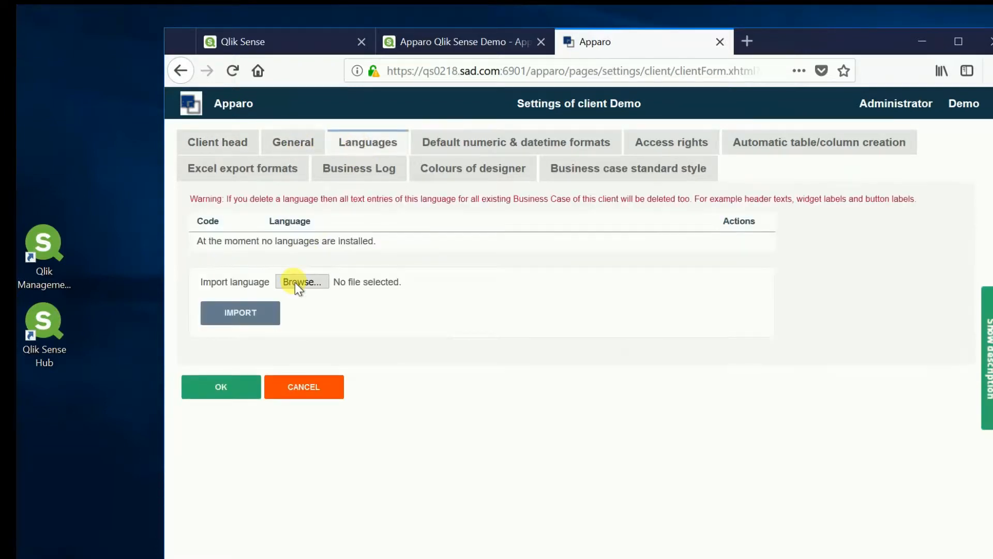
Import the English language into the Demo client from client-english.xml in C:\Program Files\Apparo\FastEdit\languages
click(300, 281)
click(251, 238)
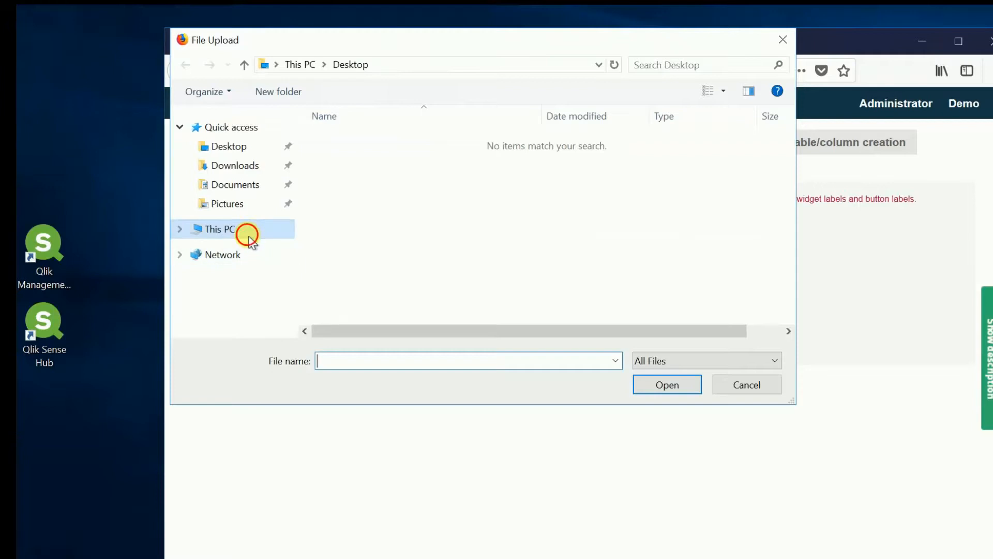
double_click(392, 314)
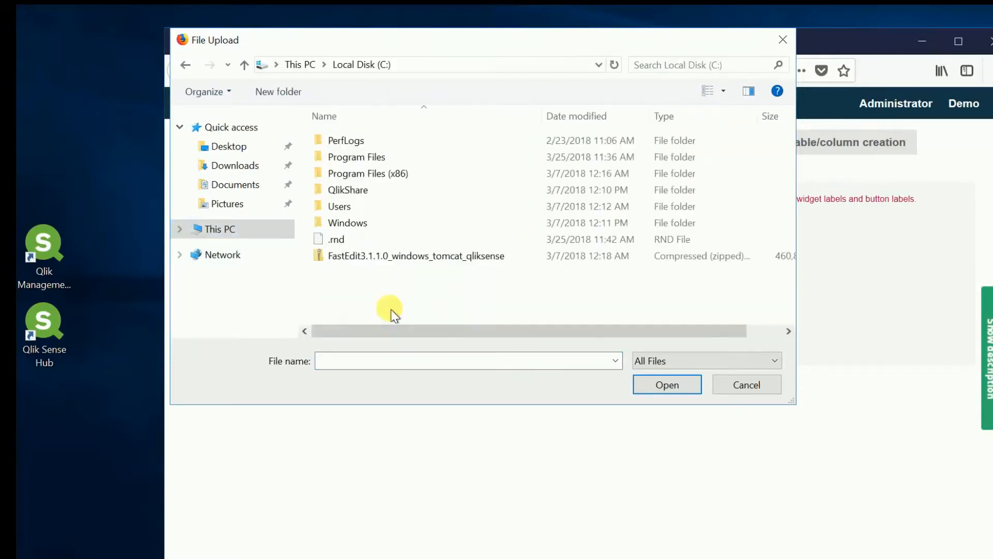
double_click(357, 159)
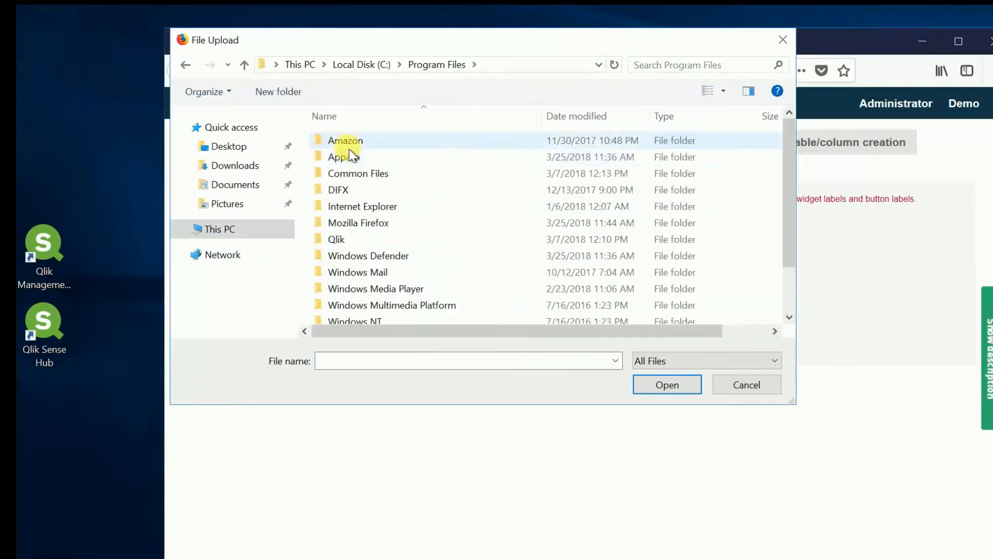
double_click(352, 156)
double_click(344, 142)
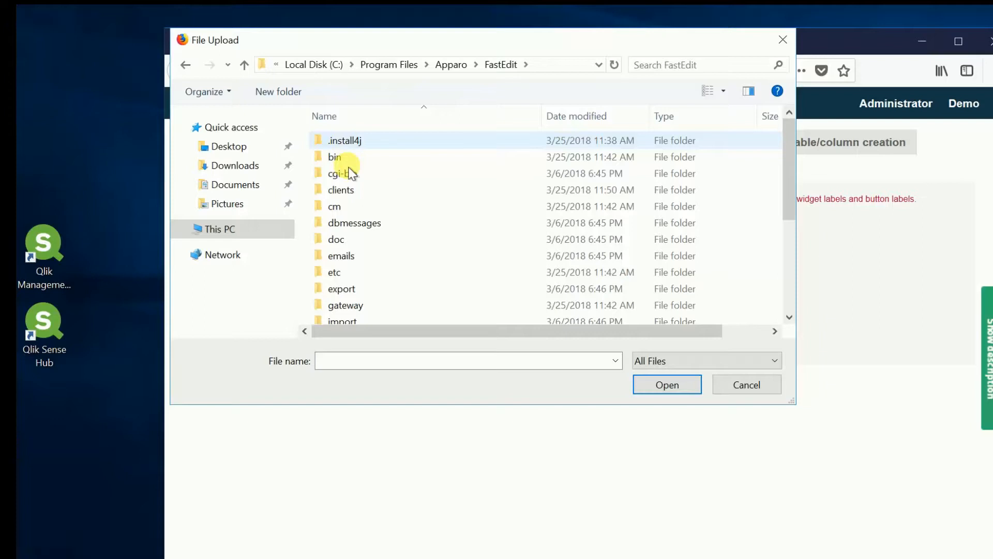
scroll(359, 303, down, 2)
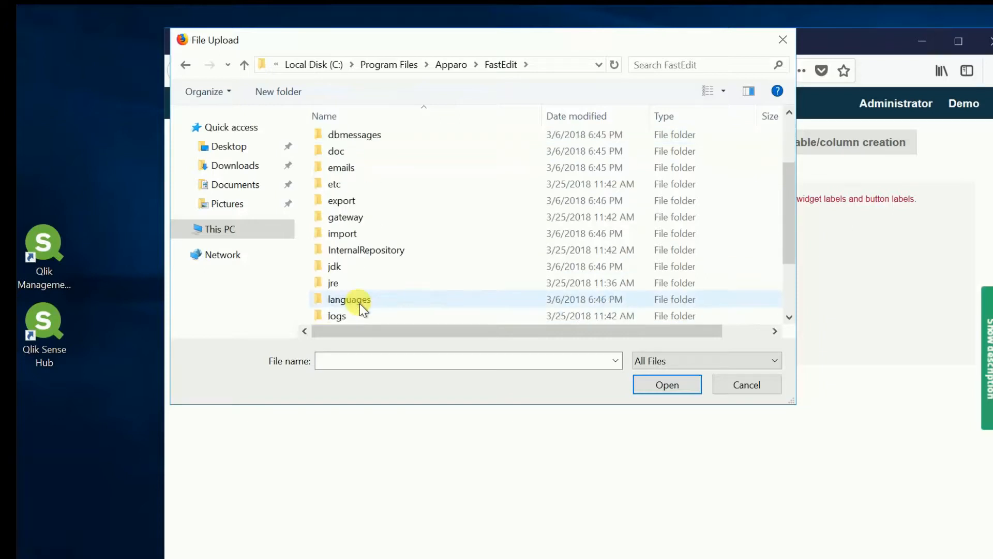
double_click(359, 305)
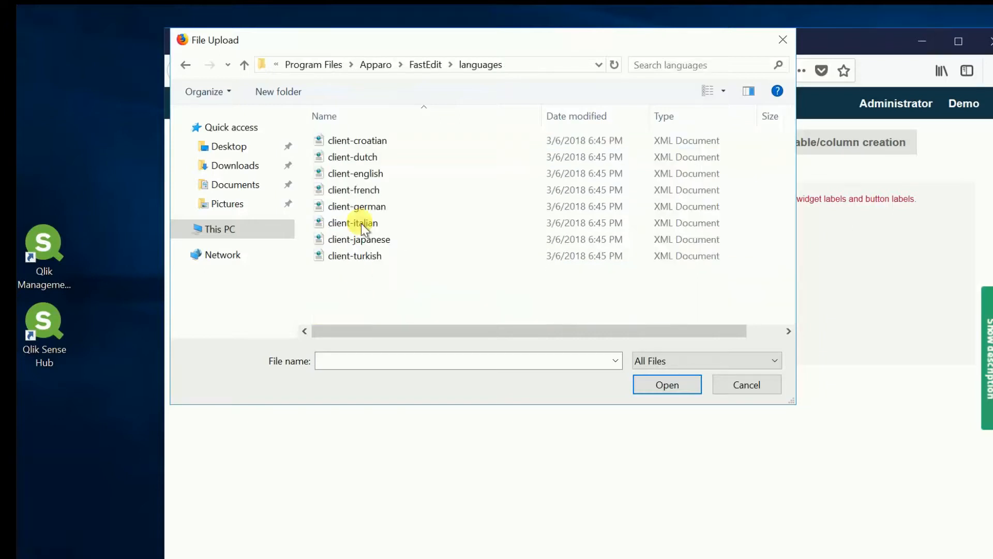
double_click(362, 175)
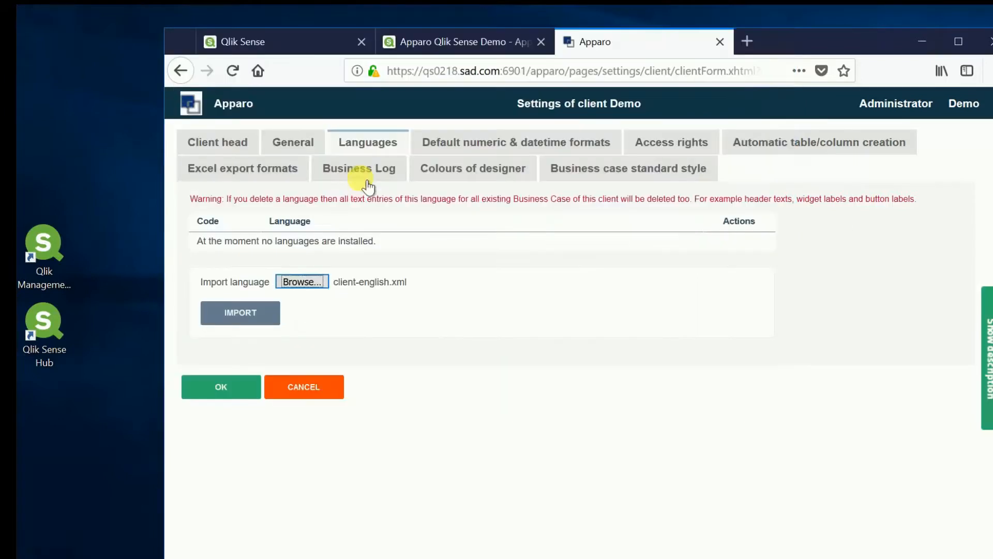
click(241, 310)
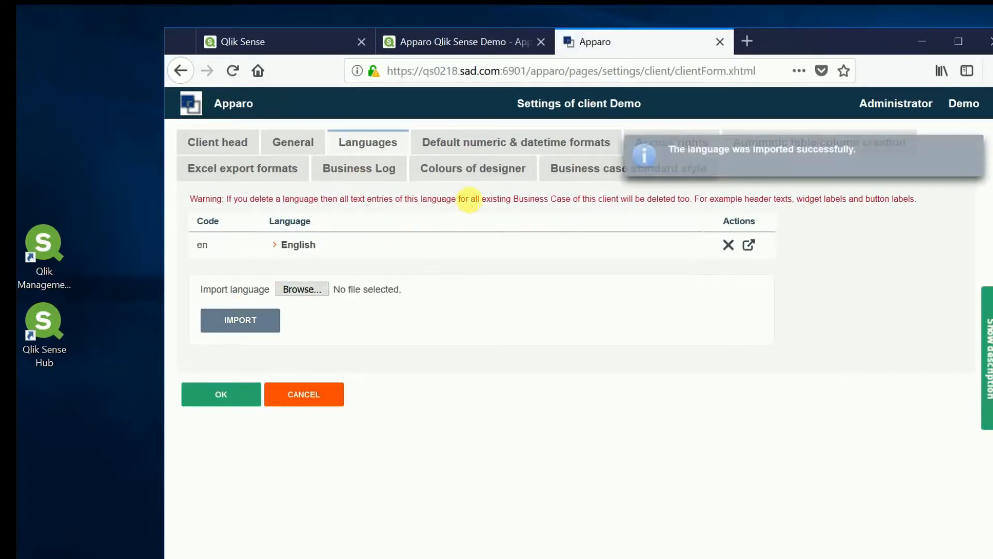
Review the Demo client's default formats, access rights, automatic table/column creation, Excel export formats, Business Log and designer colour settings
click(471, 153)
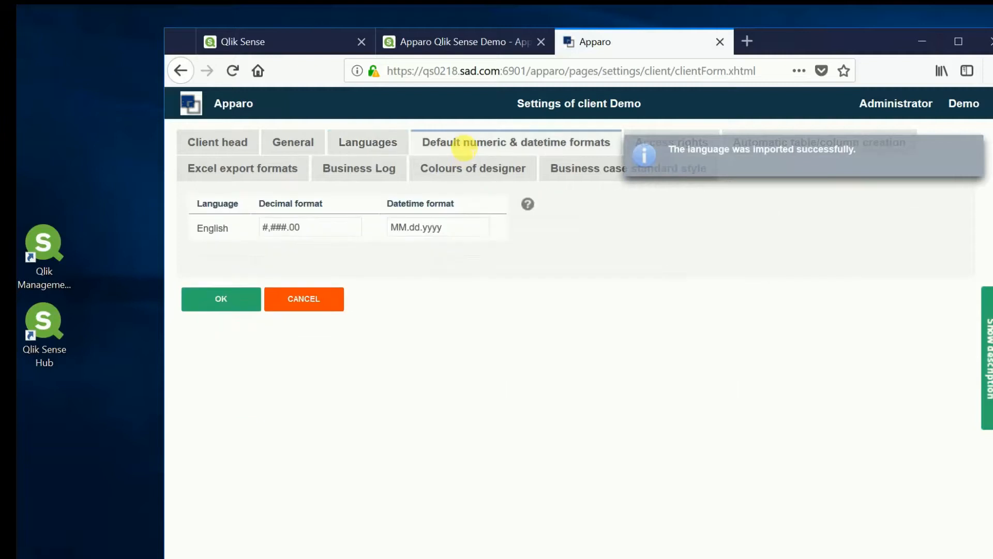
click(973, 145)
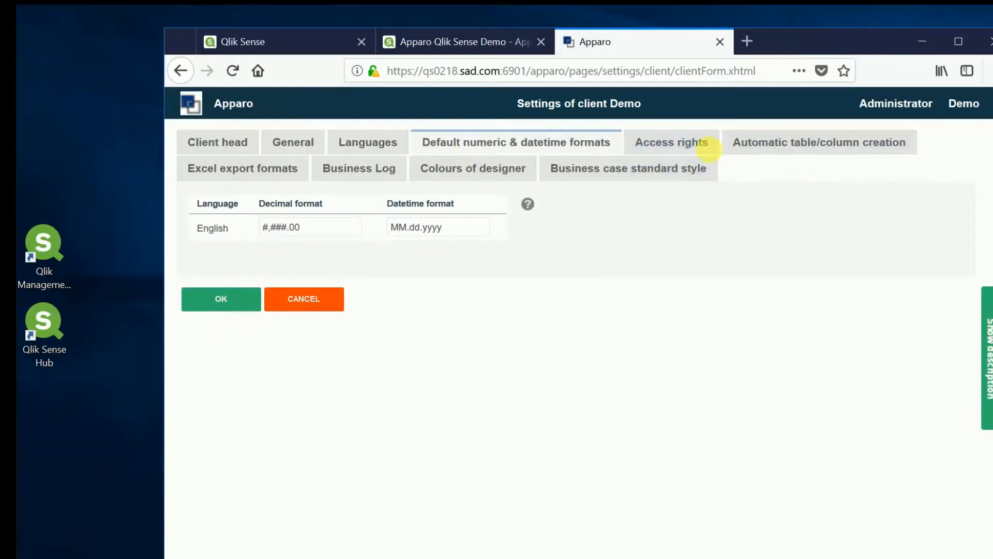
click(693, 142)
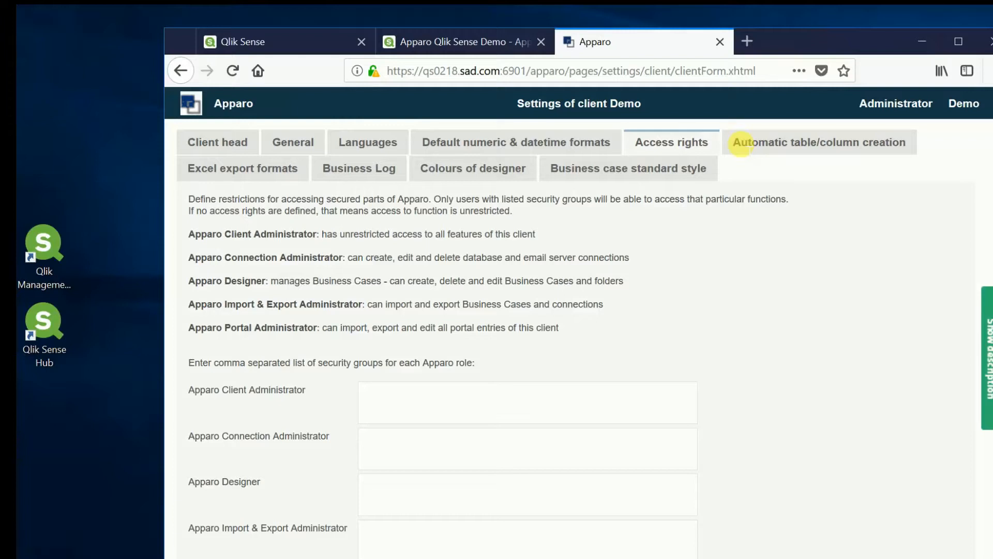
click(786, 142)
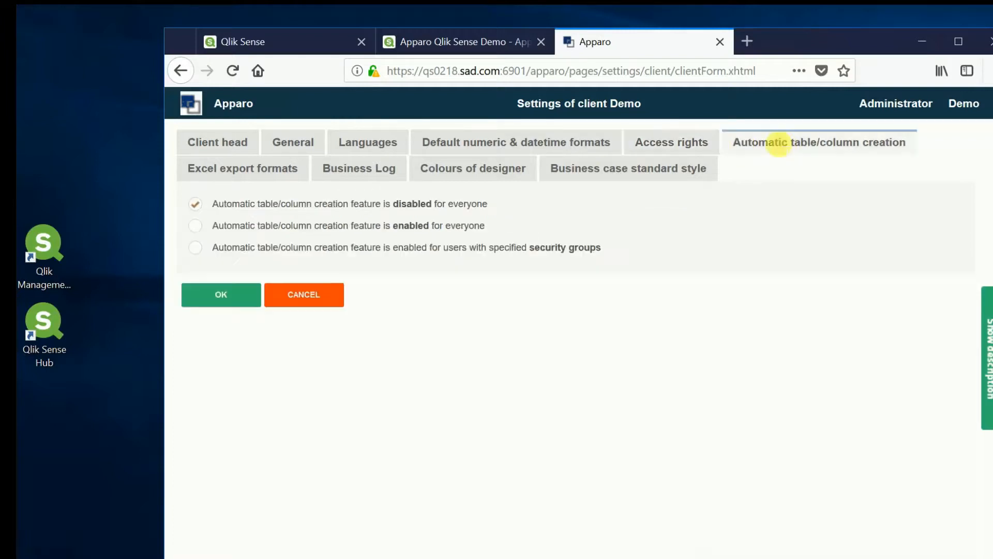
click(236, 177)
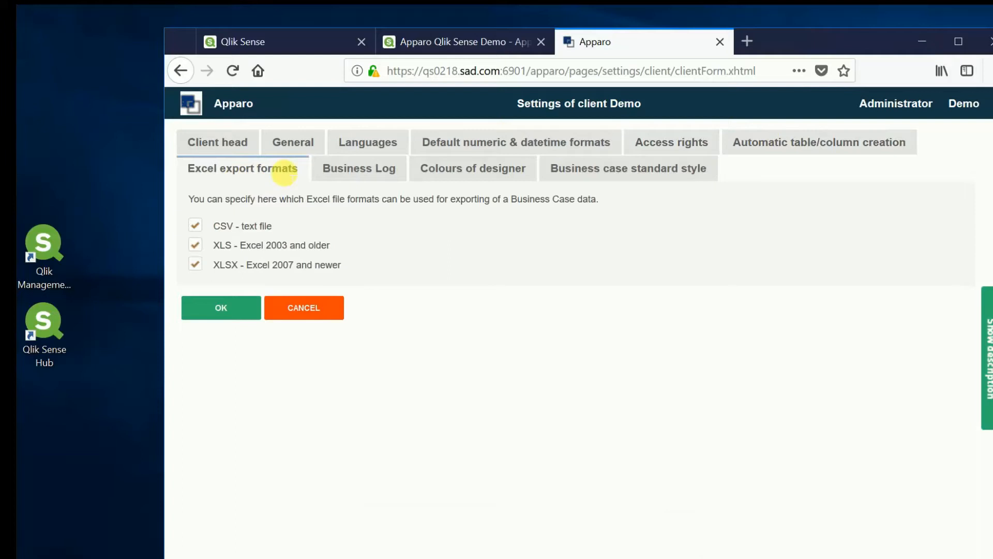
click(348, 174)
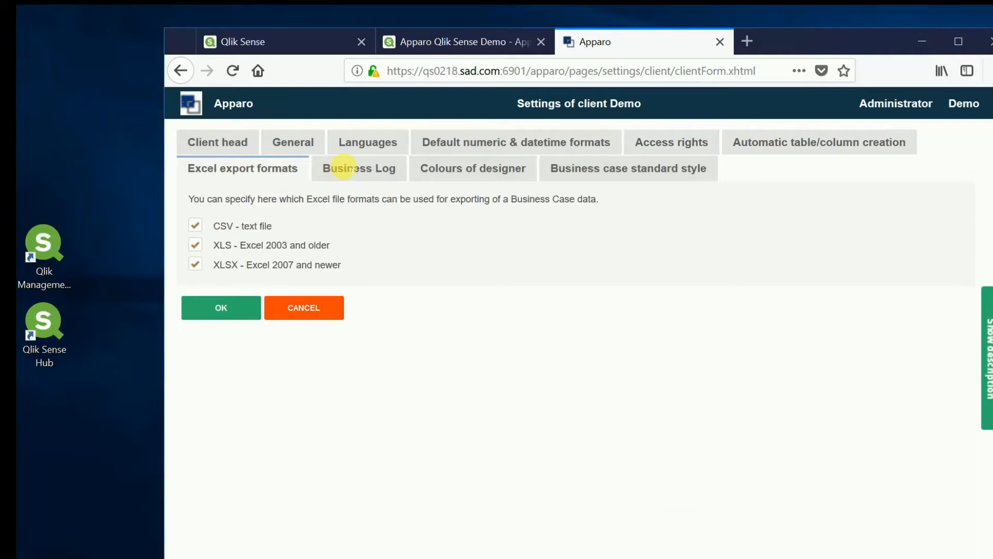
click(464, 174)
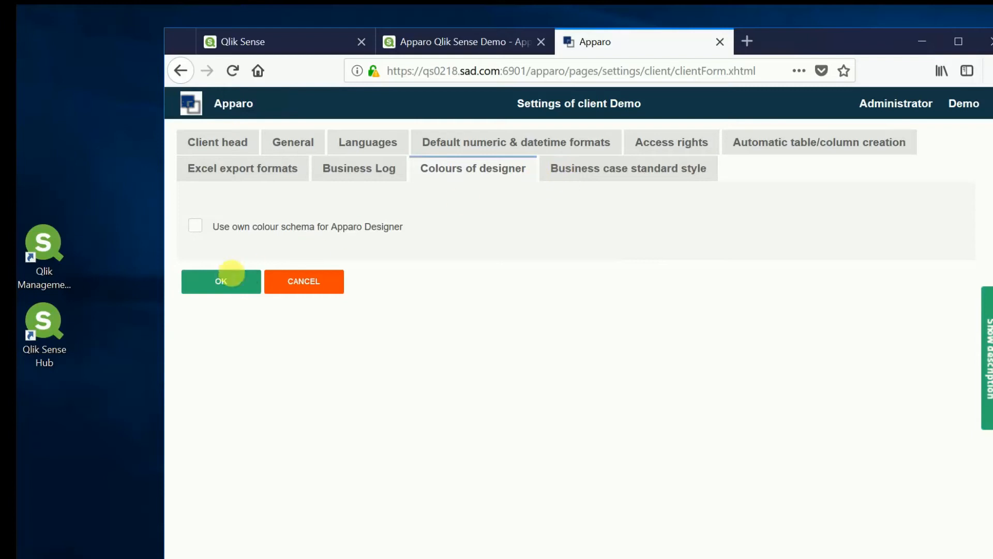
Save the Demo client's settings and open the Business Cases overview
click(230, 273)
click(231, 274)
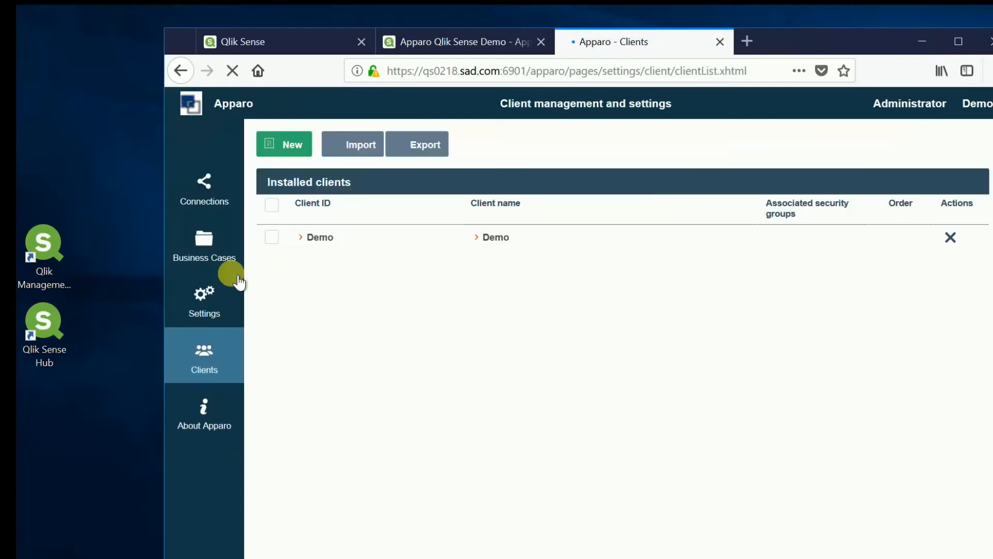
click(224, 242)
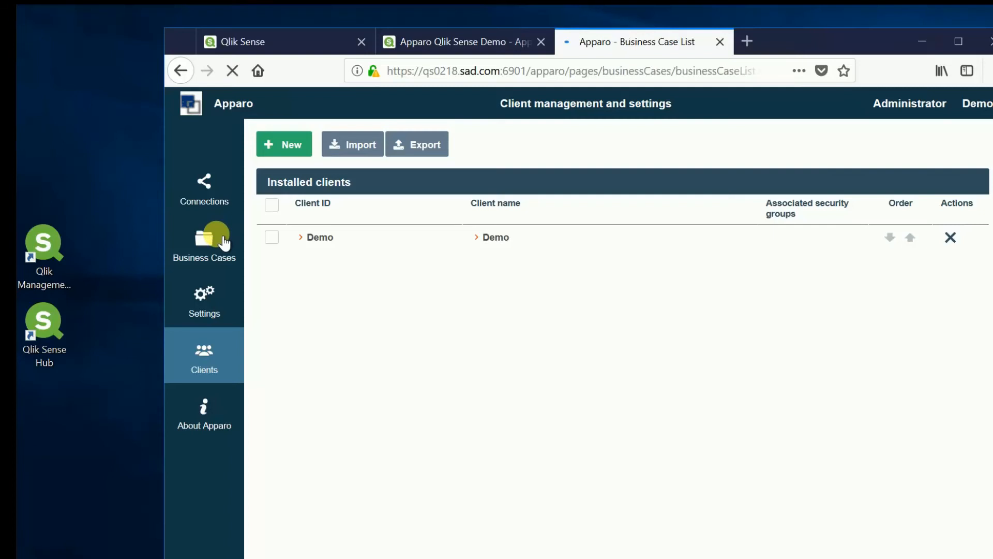